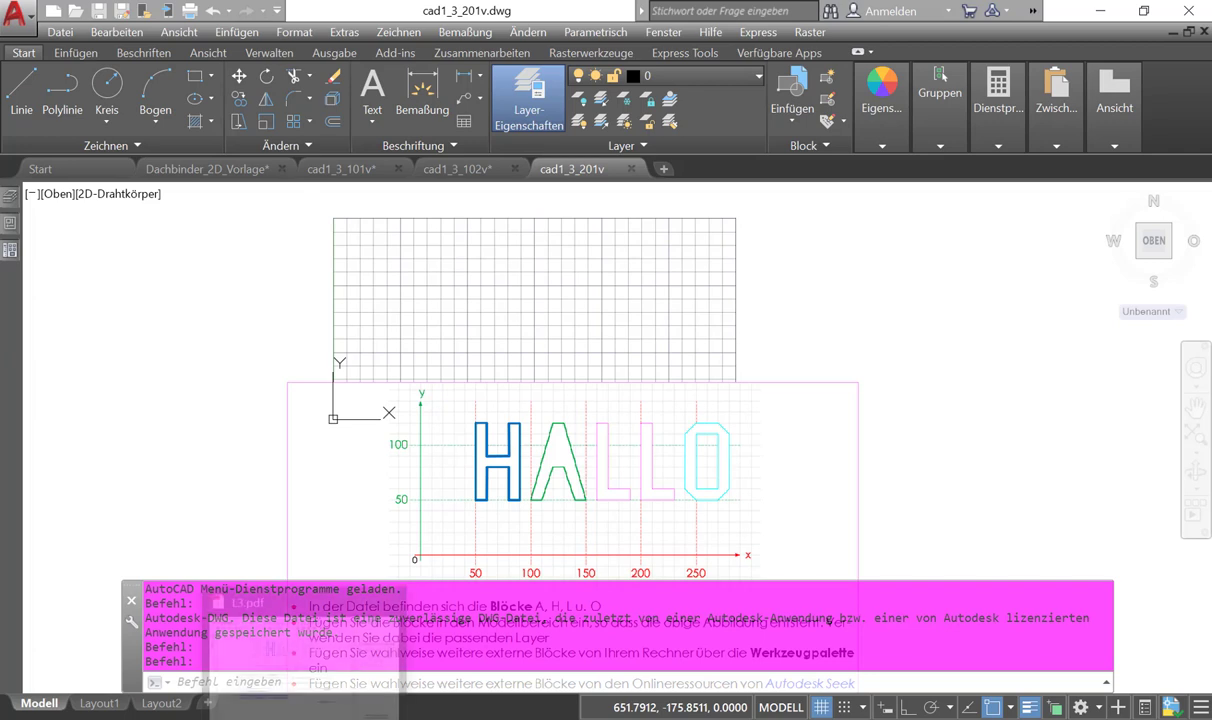
# - Bring L3.pdf to the front in Acrobat Reader and show its bookmarks panel
pyautogui.click(287, 637)
pyautogui.scroll(5, 457, 373)
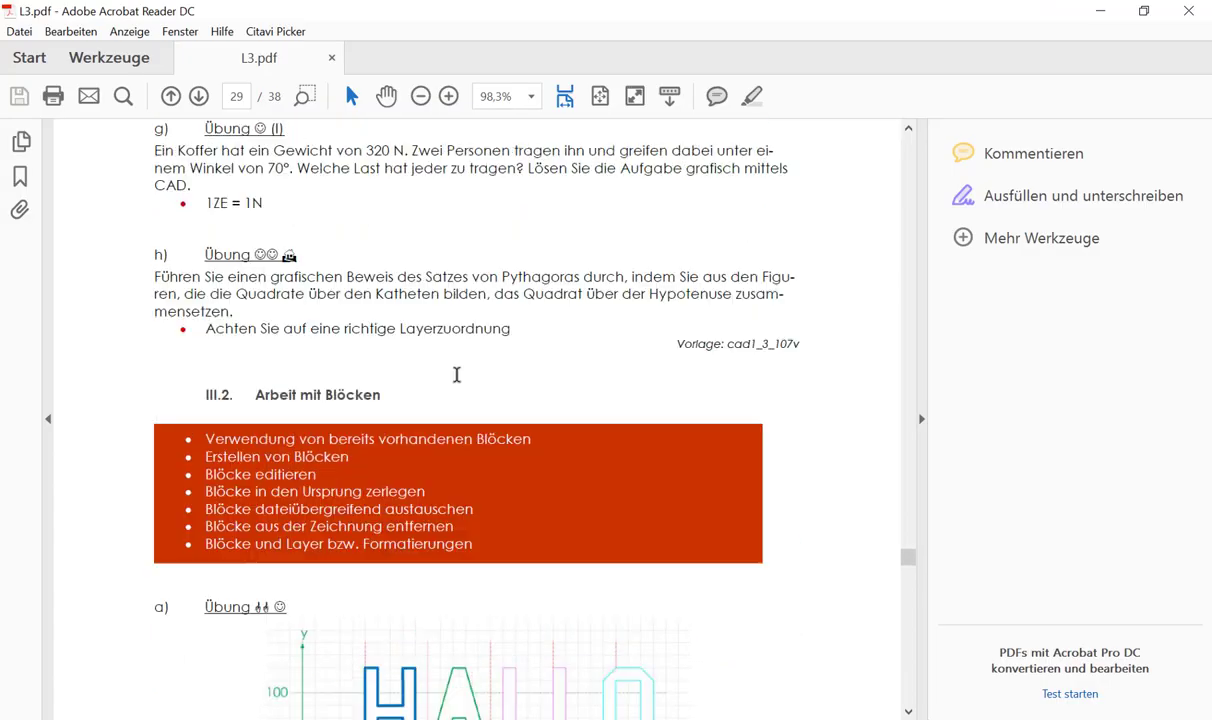
pyautogui.scroll(5, 492, 433)
pyautogui.scroll(4, 492, 433)
pyautogui.scroll(4, 300, 350)
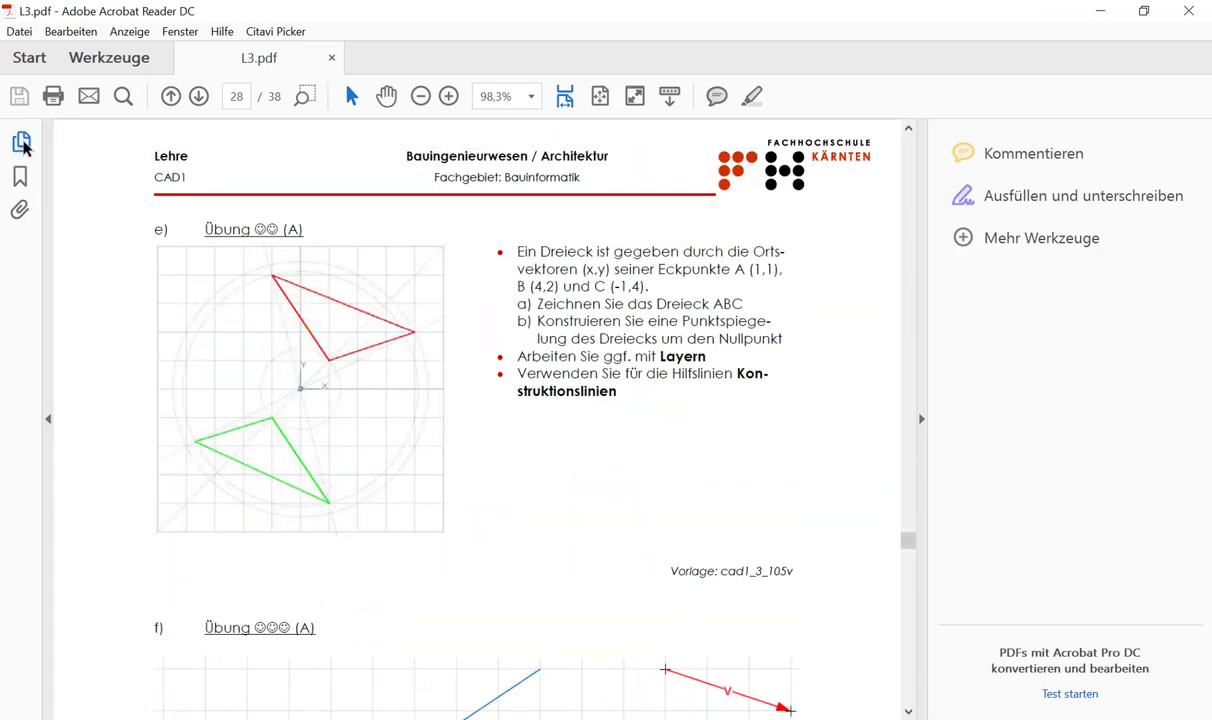
pyautogui.click(22, 141)
pyautogui.click(20, 177)
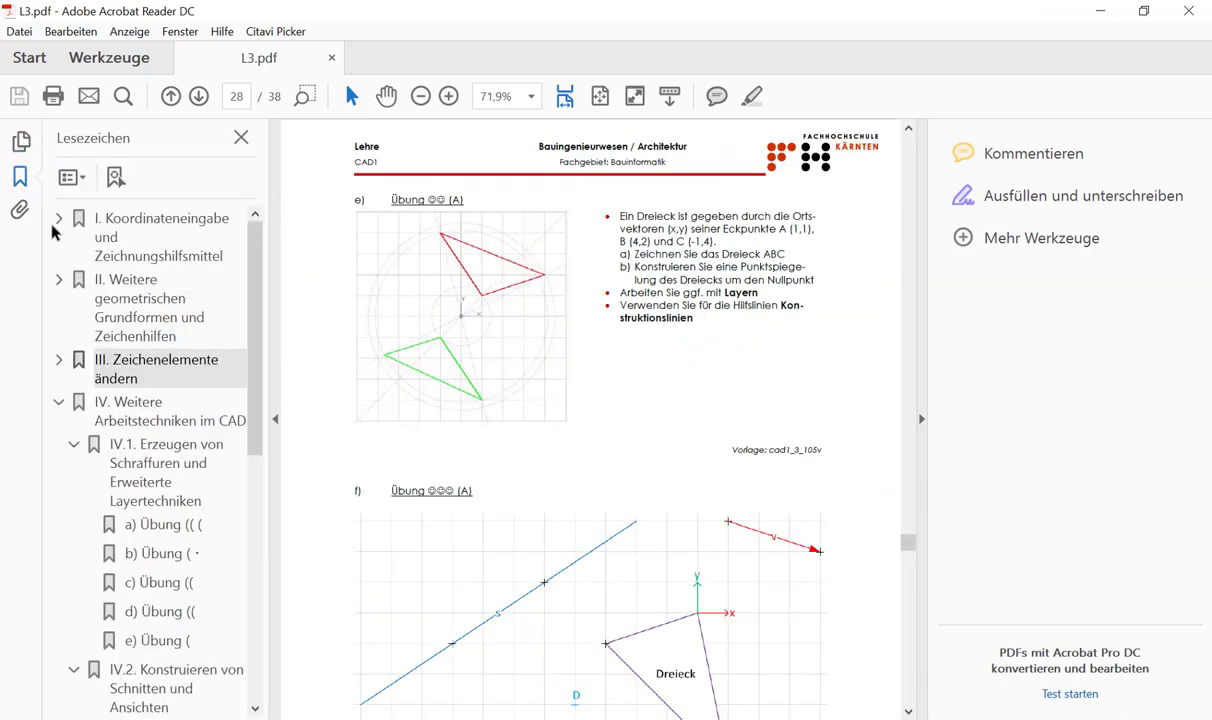
# - Navigate through the chapter bookmarks to page 23, exercise c), then hide the panel
pyautogui.click(130, 415)
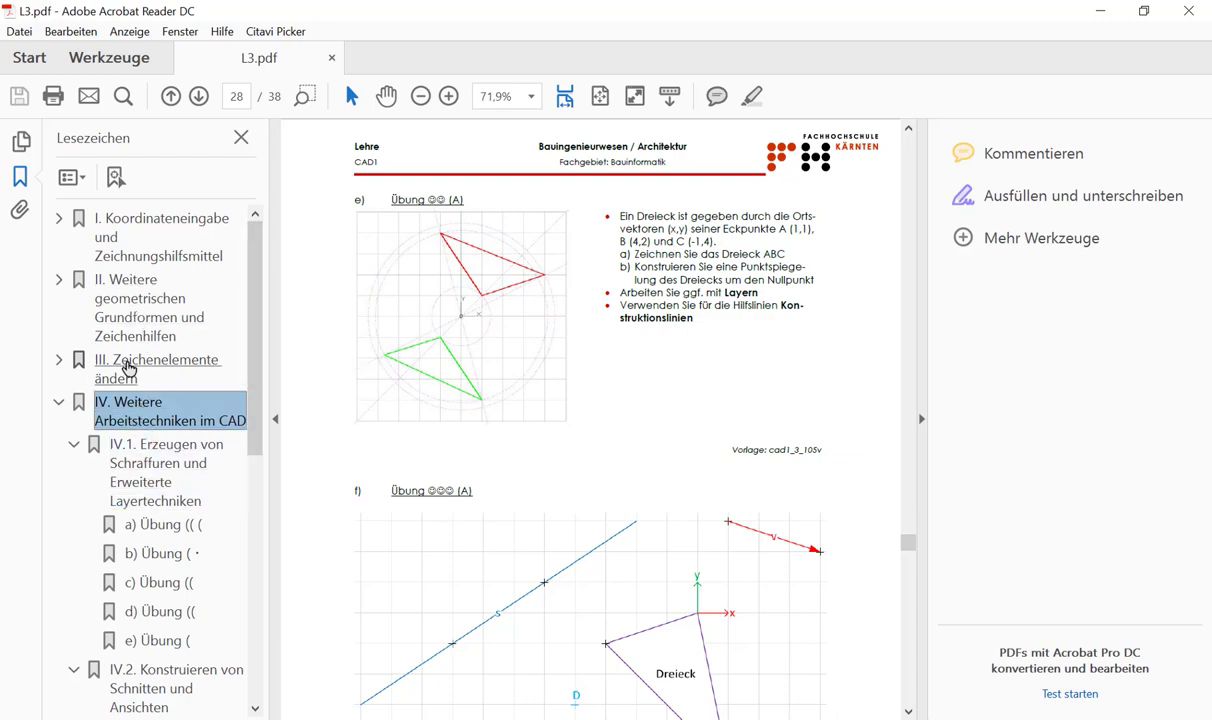
pyautogui.click(150, 365)
pyautogui.scroll(5, 520, 380)
pyautogui.scroll(6, 560, 395)
pyautogui.scroll(3, 562, 390)
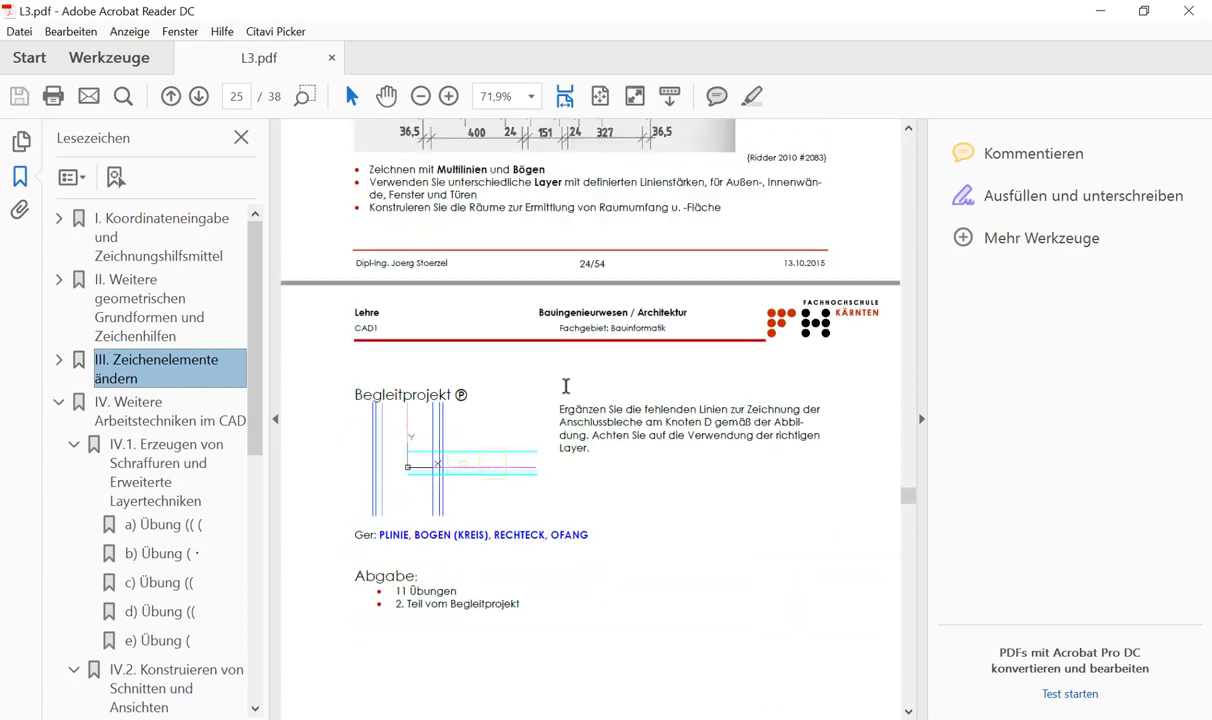
pyautogui.scroll(3, 563, 388)
pyautogui.scroll(3, 565, 386)
pyautogui.scroll(3, 571, 383)
pyautogui.scroll(1, 571, 383)
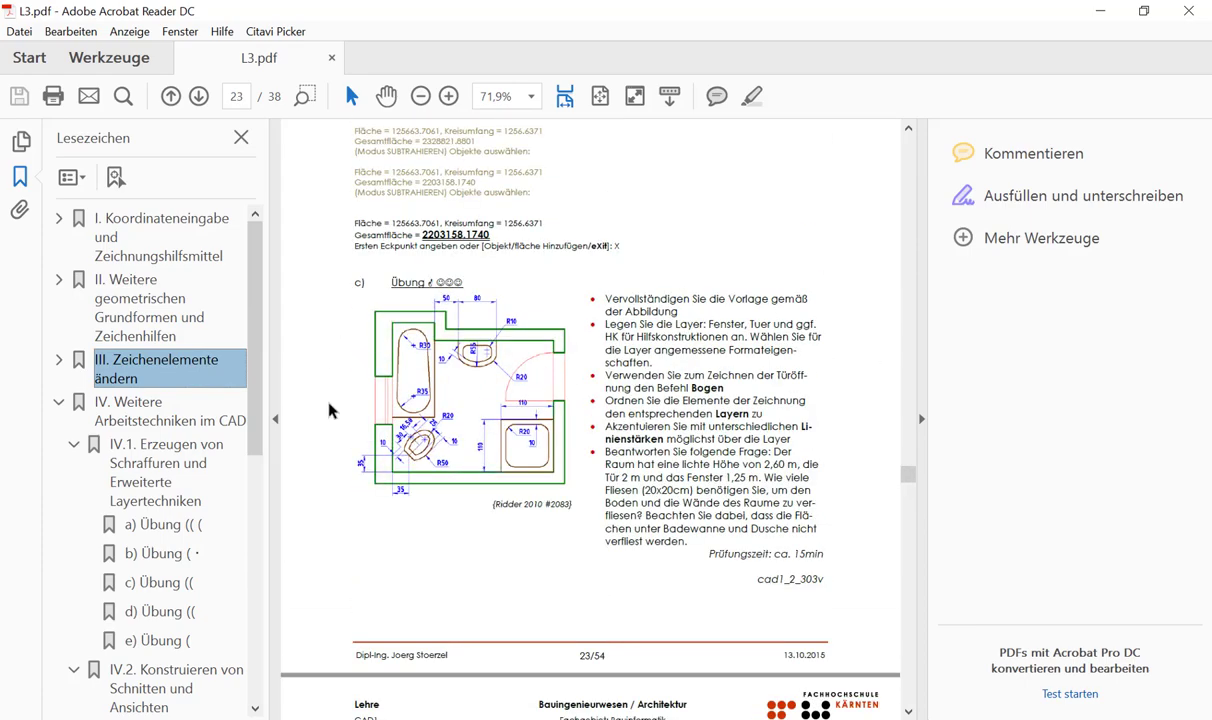
pyautogui.click(240, 137)
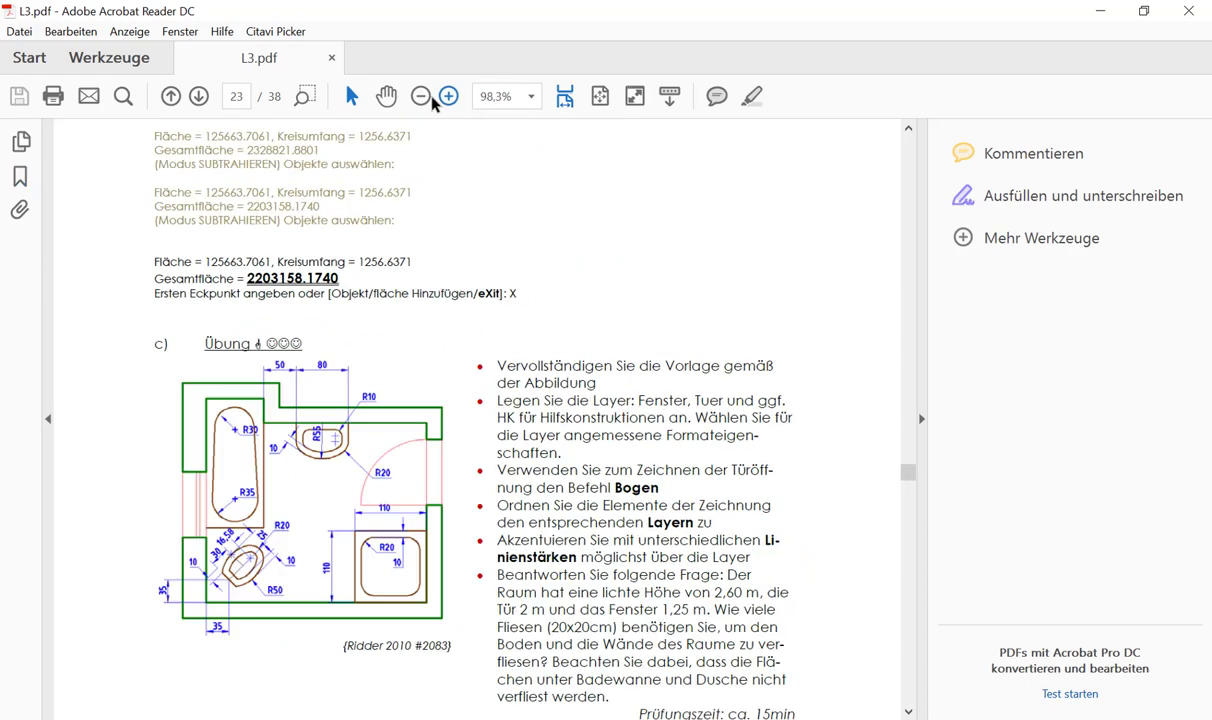
# - Marquee-zoom on the bathroom floor plan of page 23 to view it at 199%
pyautogui.moveTo(124, 332); pyautogui.dragTo(482, 622)
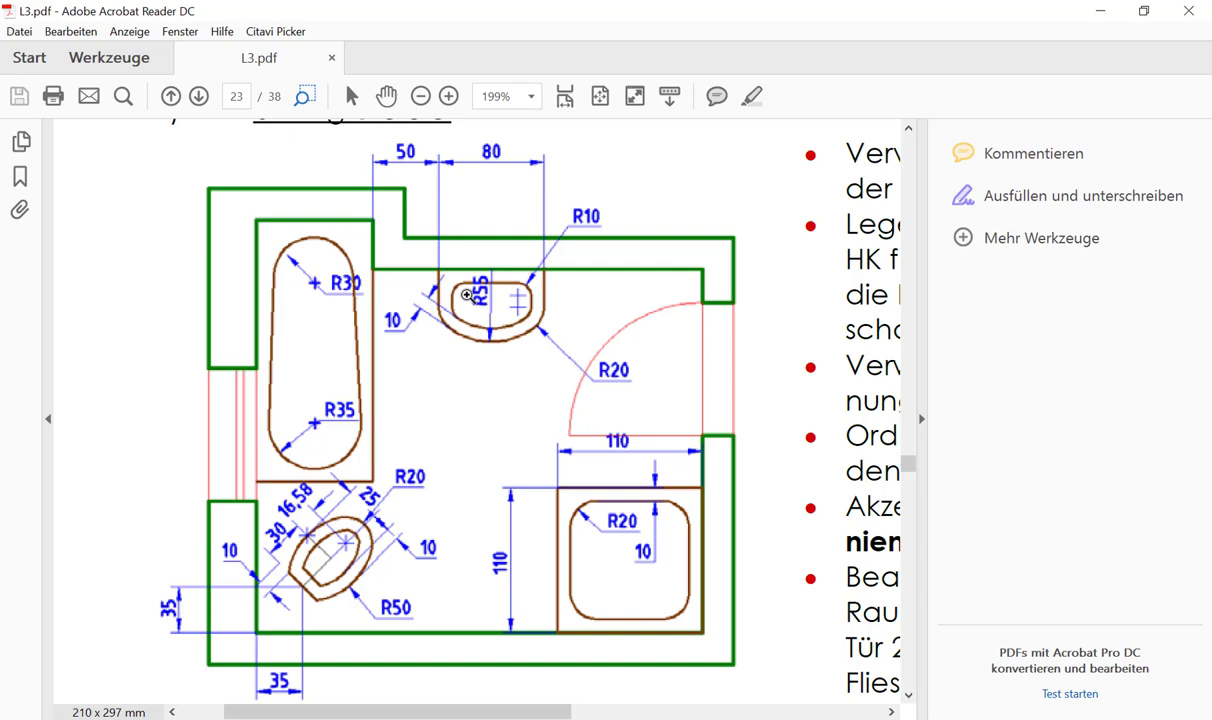
# - Minimize Acrobat to return to cad1_3_201v.dwg with the HALLO template
pyautogui.click(1103, 12)
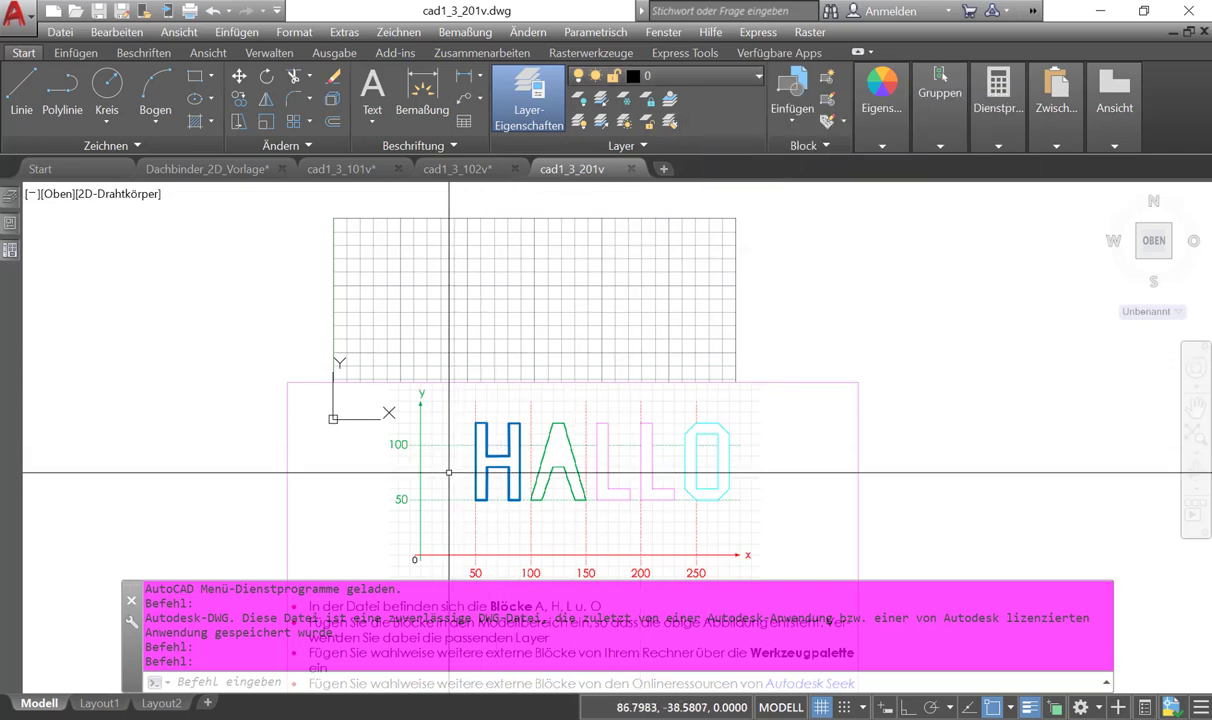
# - Make layer H current and insert block H at point 50,50
pyautogui.click(705, 78)
pyautogui.click(633, 140)
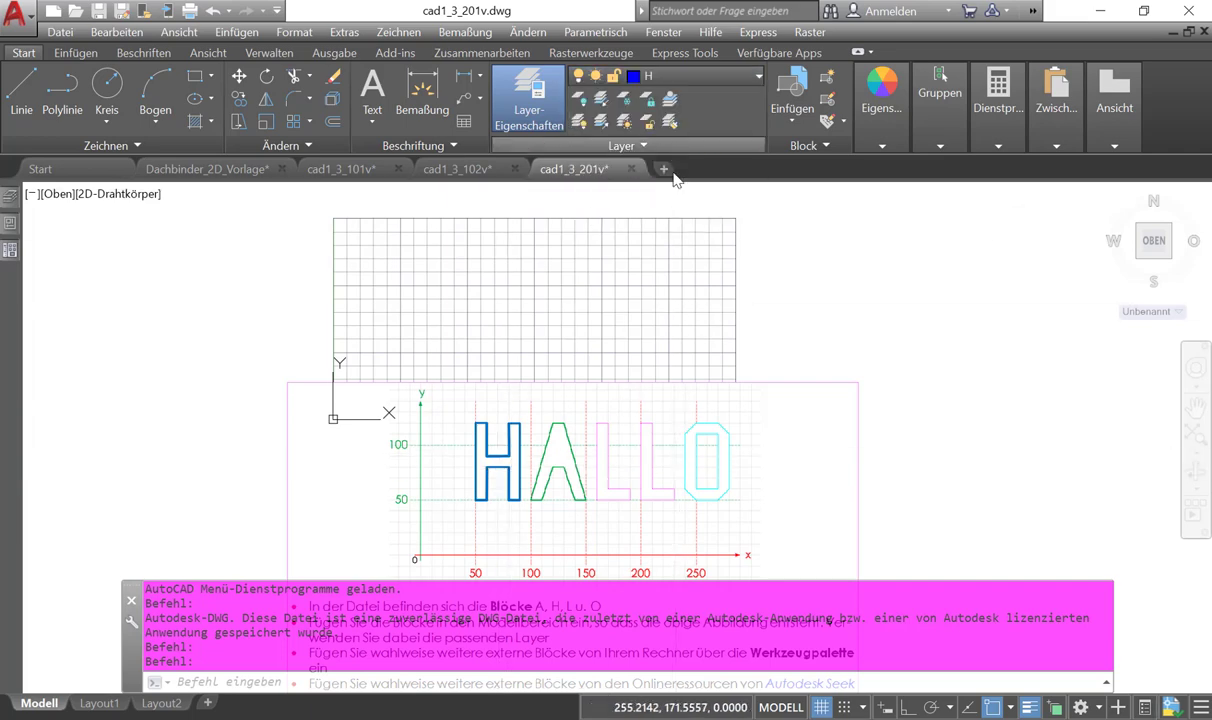
pyautogui.click(76, 54)
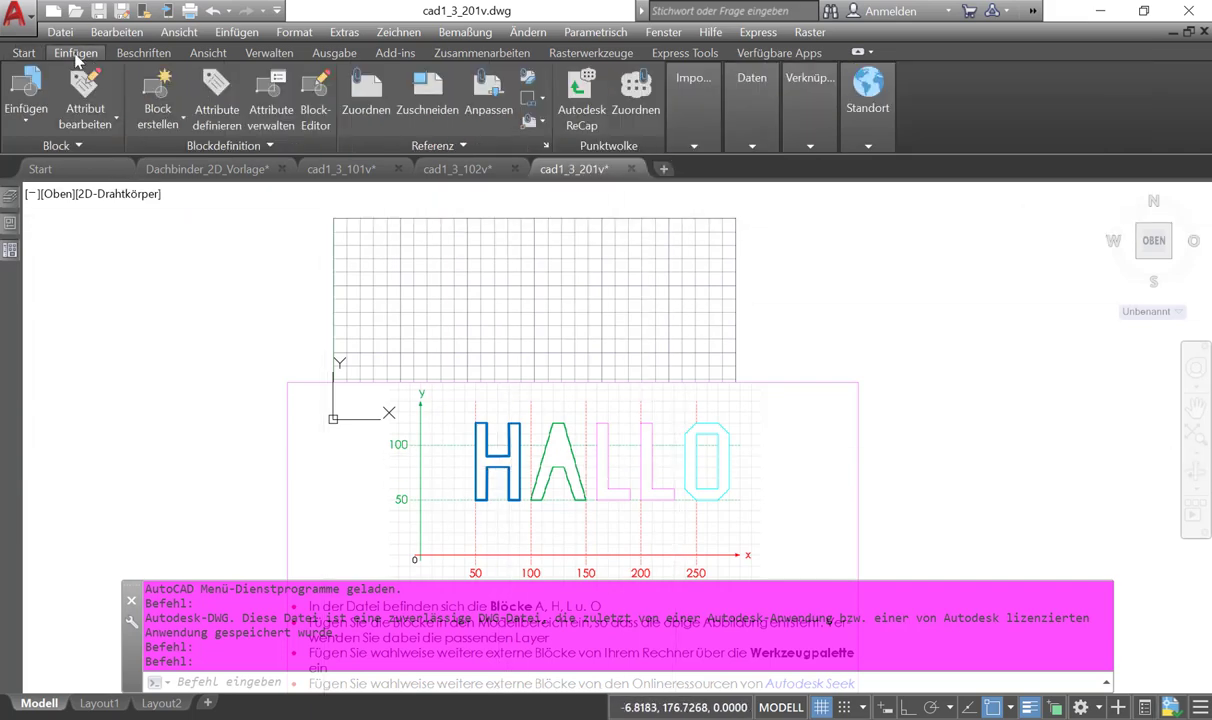
pyautogui.click(26, 115)
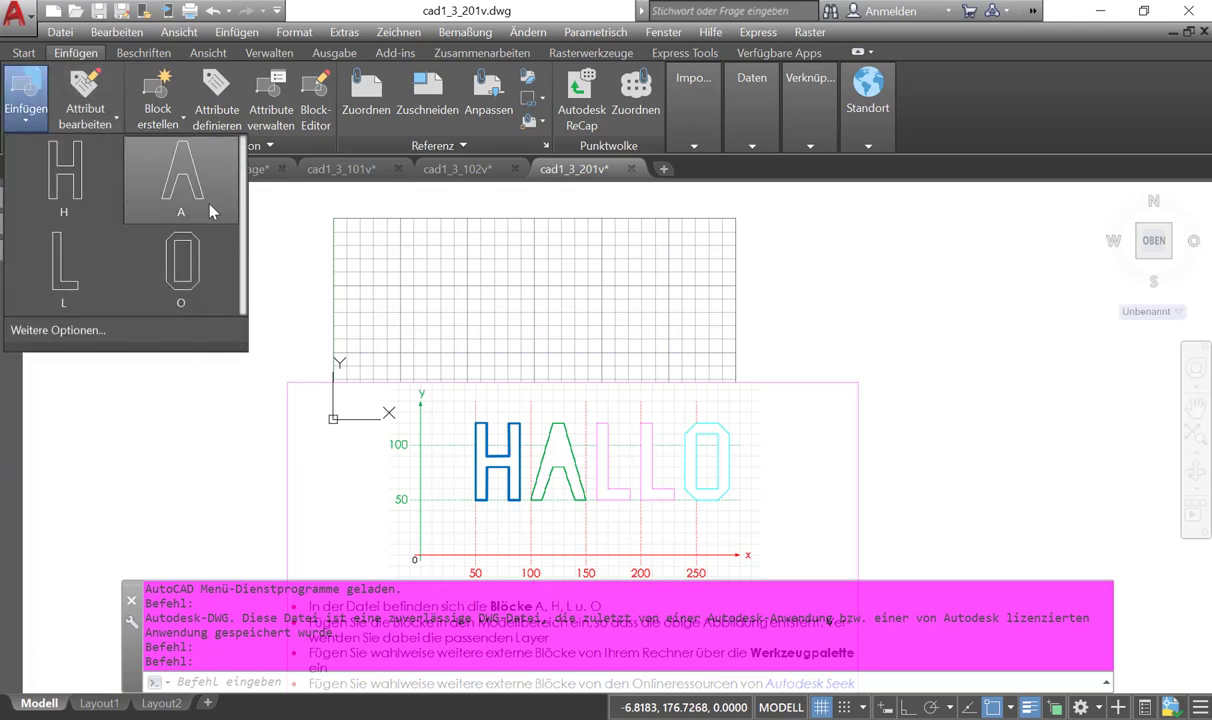
pyautogui.click(55, 168)
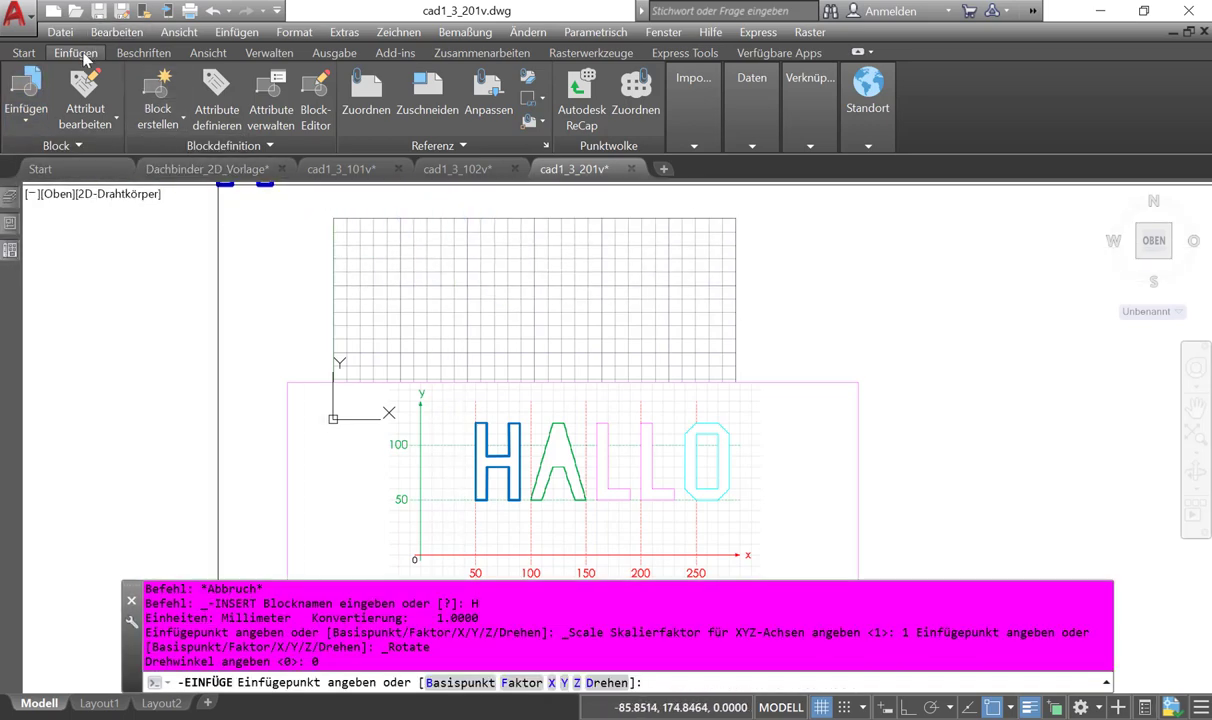
pyautogui.click(26, 117)
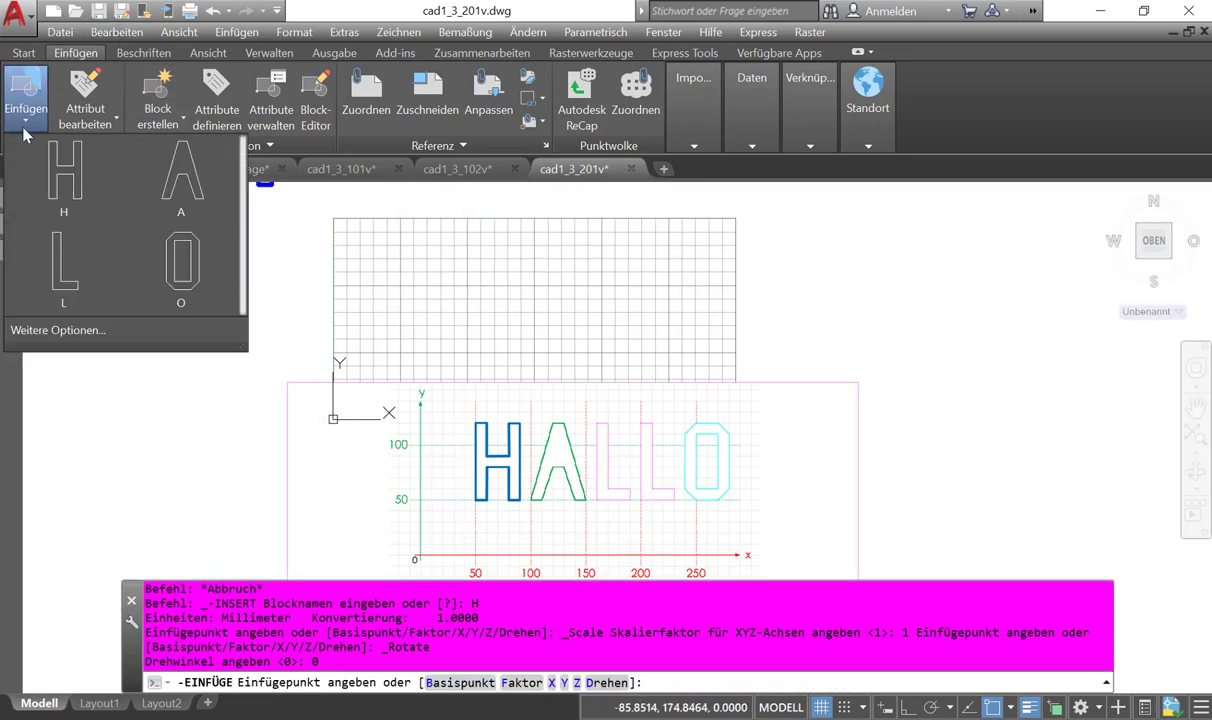
pyautogui.click(62, 180)
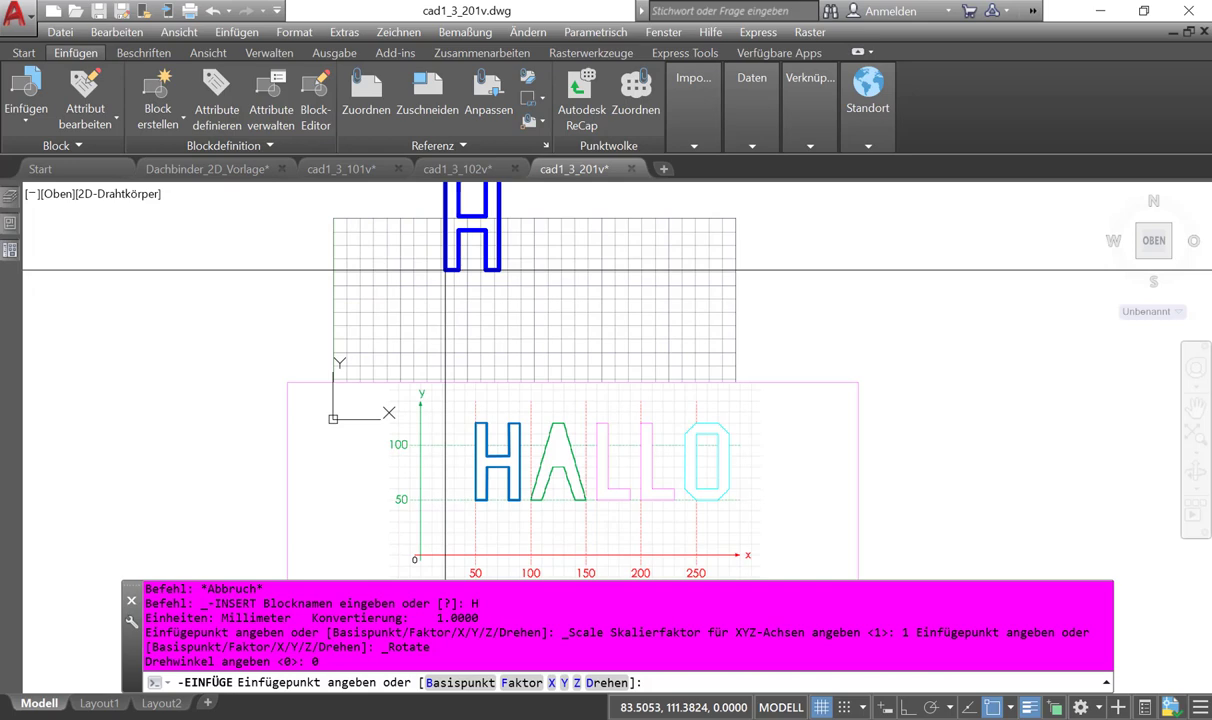
pyautogui.write('50,5')
pyautogui.write('0')
pyautogui.press('Return')
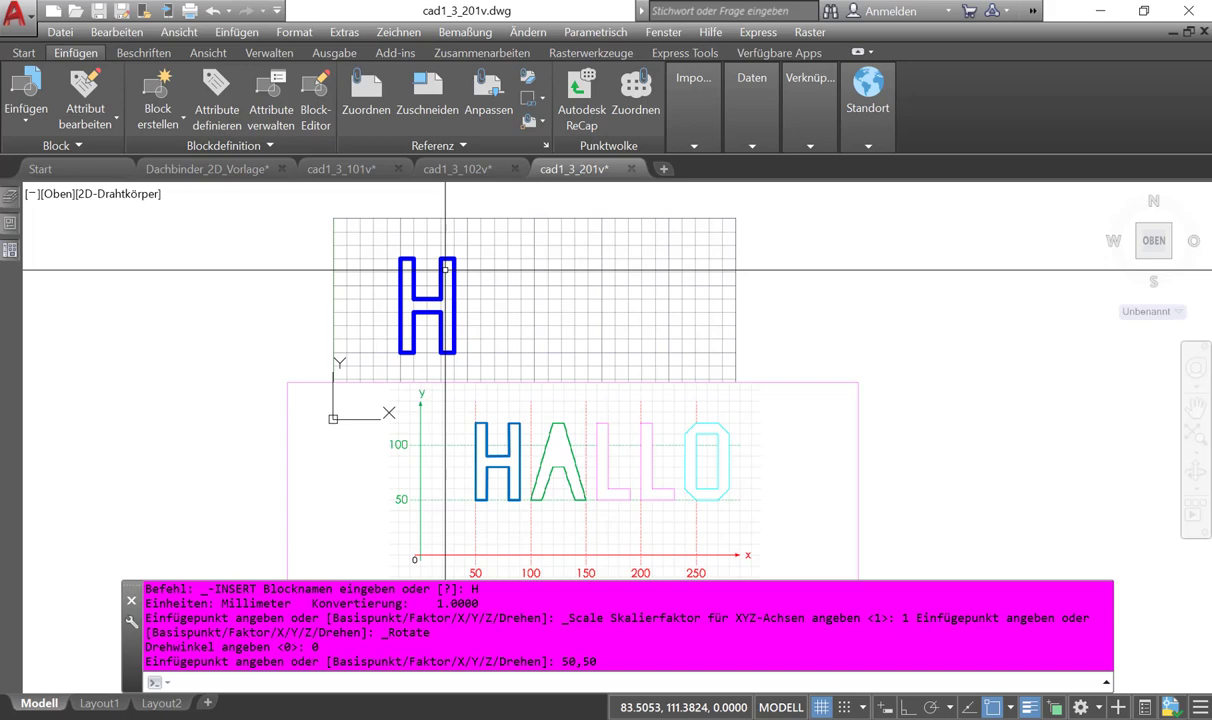
# - Place block A on layer A to the right of the H, with grid snap on
pyautogui.click(24, 53)
pyautogui.click(650, 76)
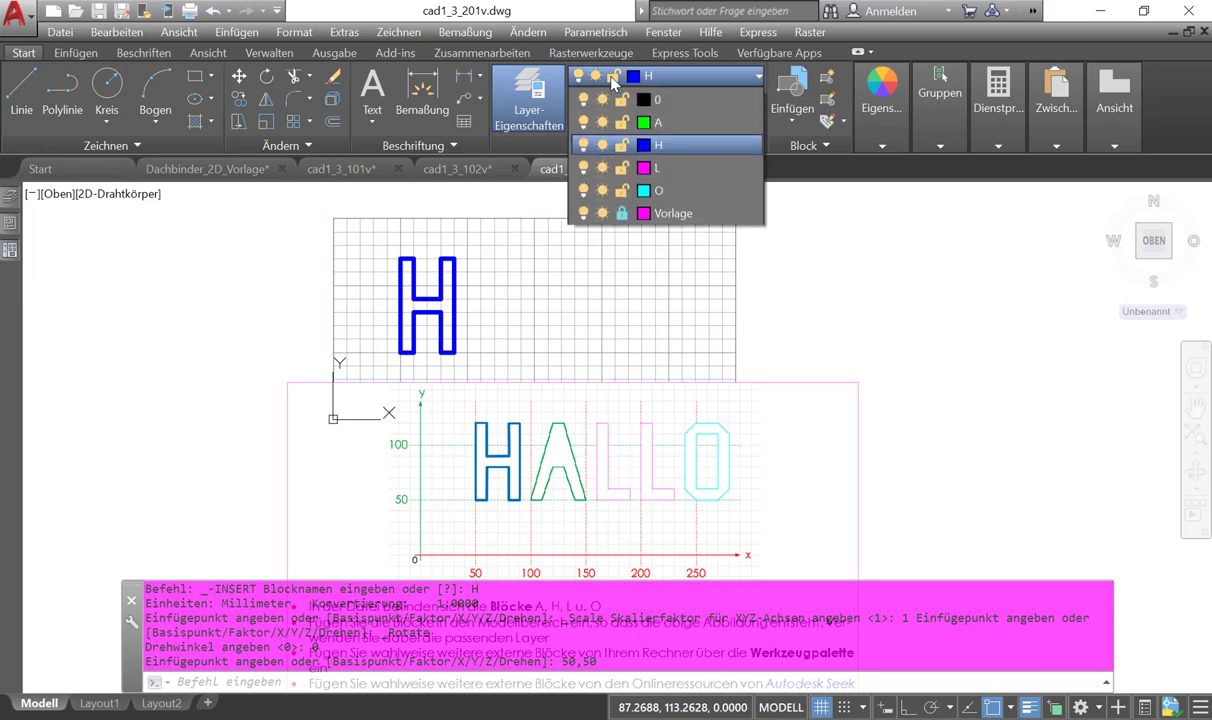
pyautogui.click(657, 121)
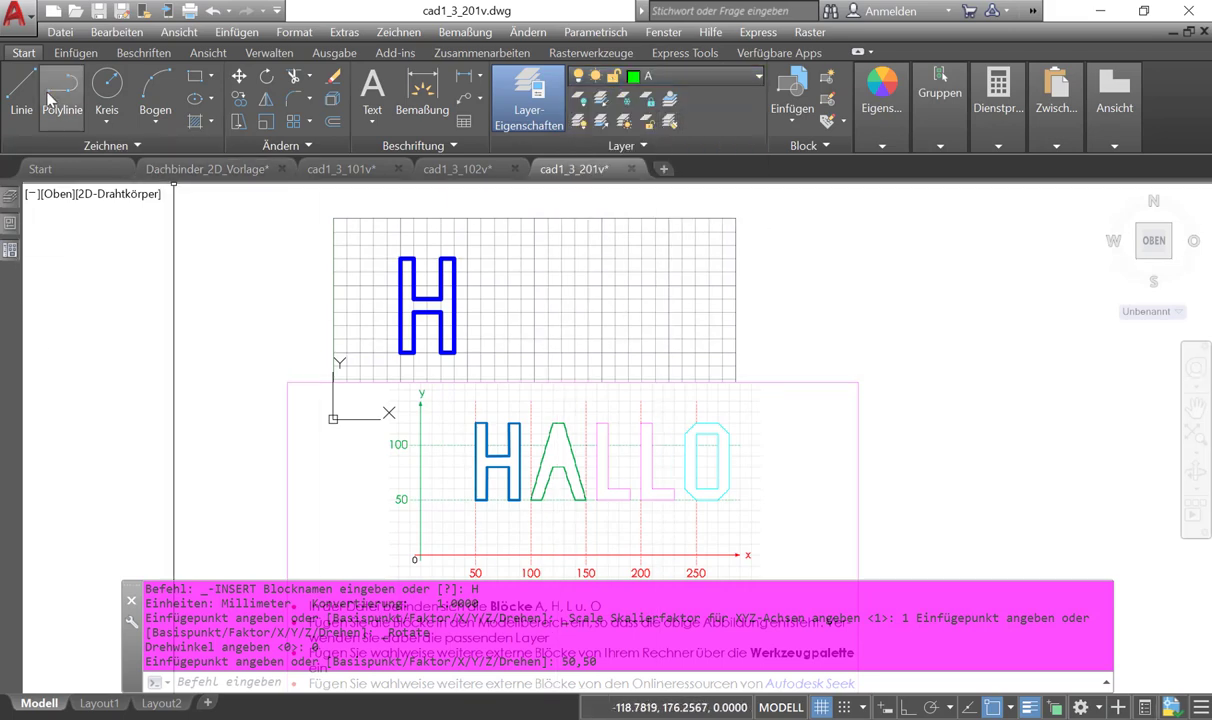
pyautogui.click(84, 54)
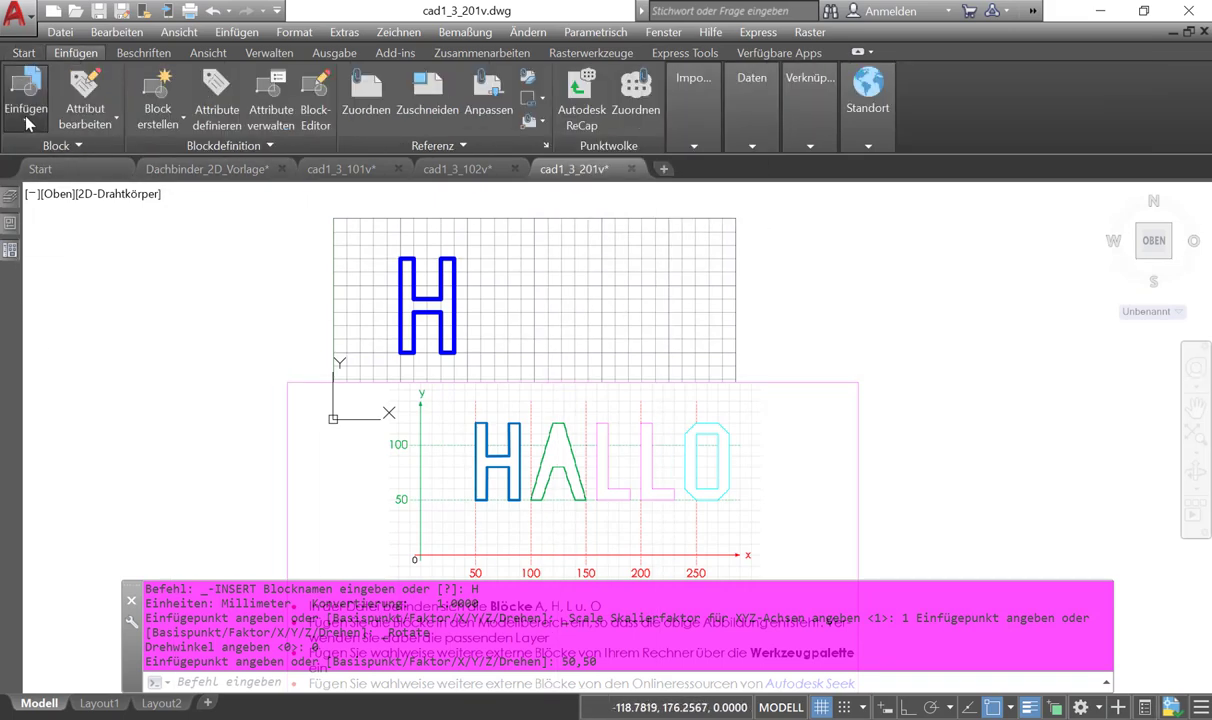
pyautogui.click(30, 105)
pyautogui.click(195, 188)
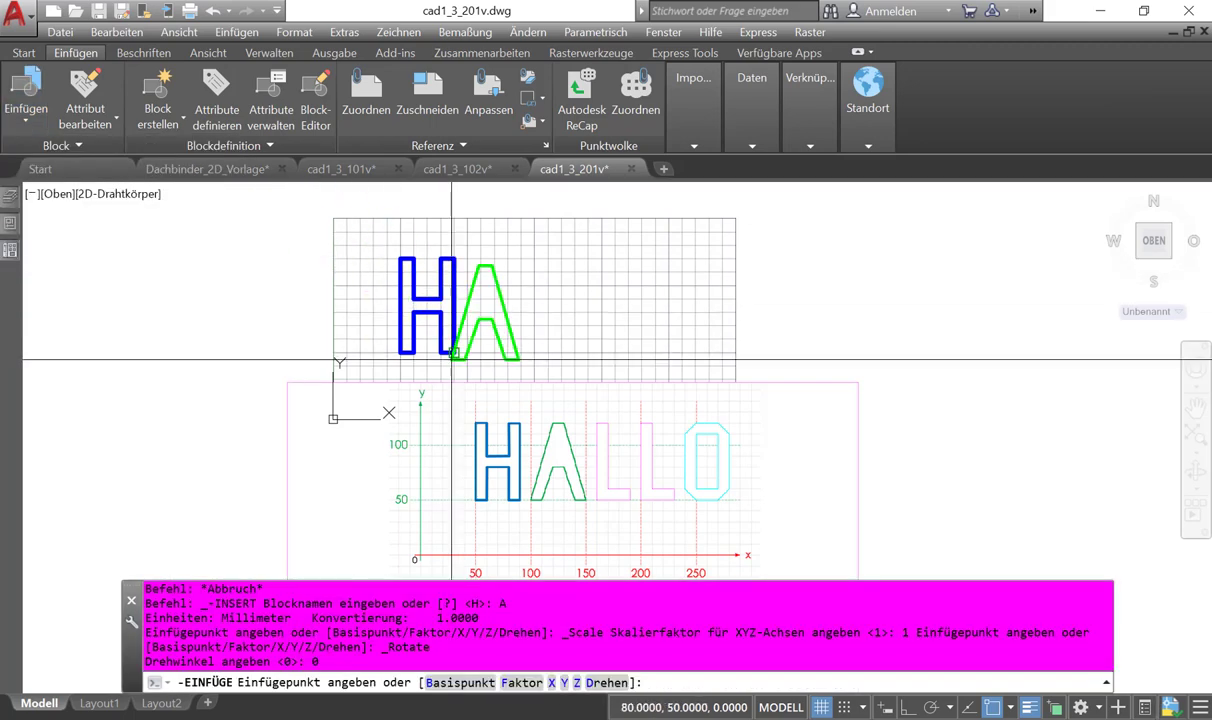
pyautogui.press('F9')
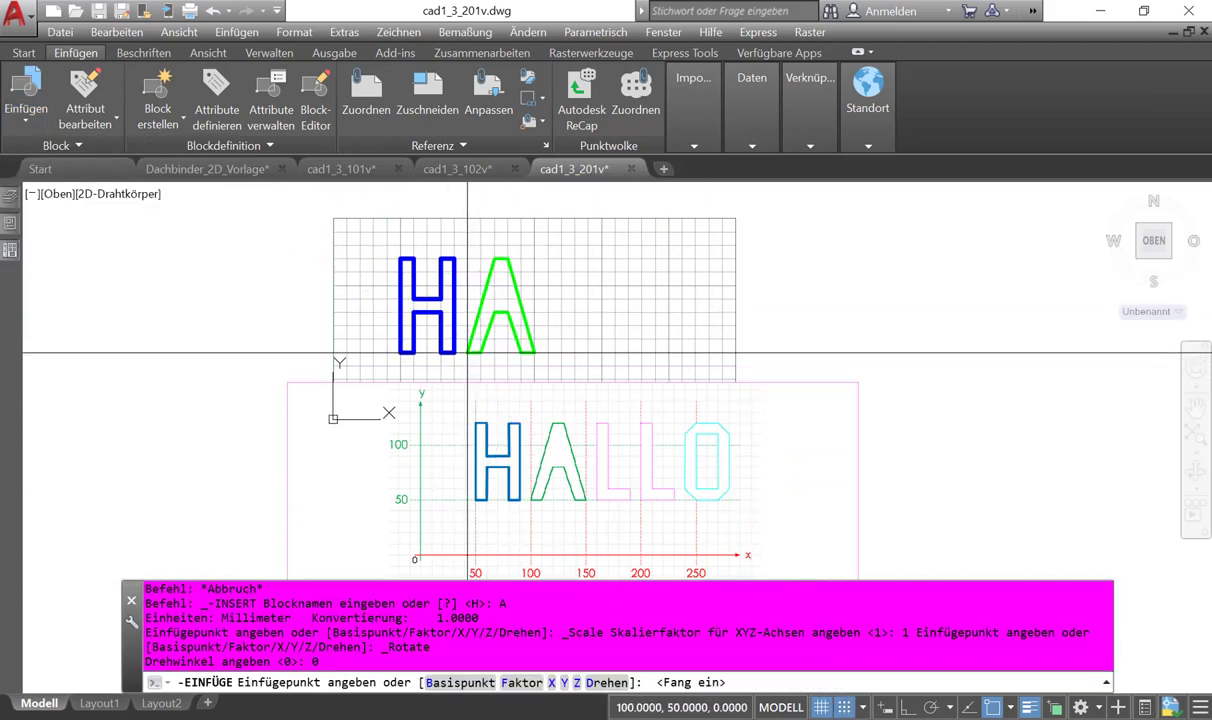
pyautogui.click(467, 352)
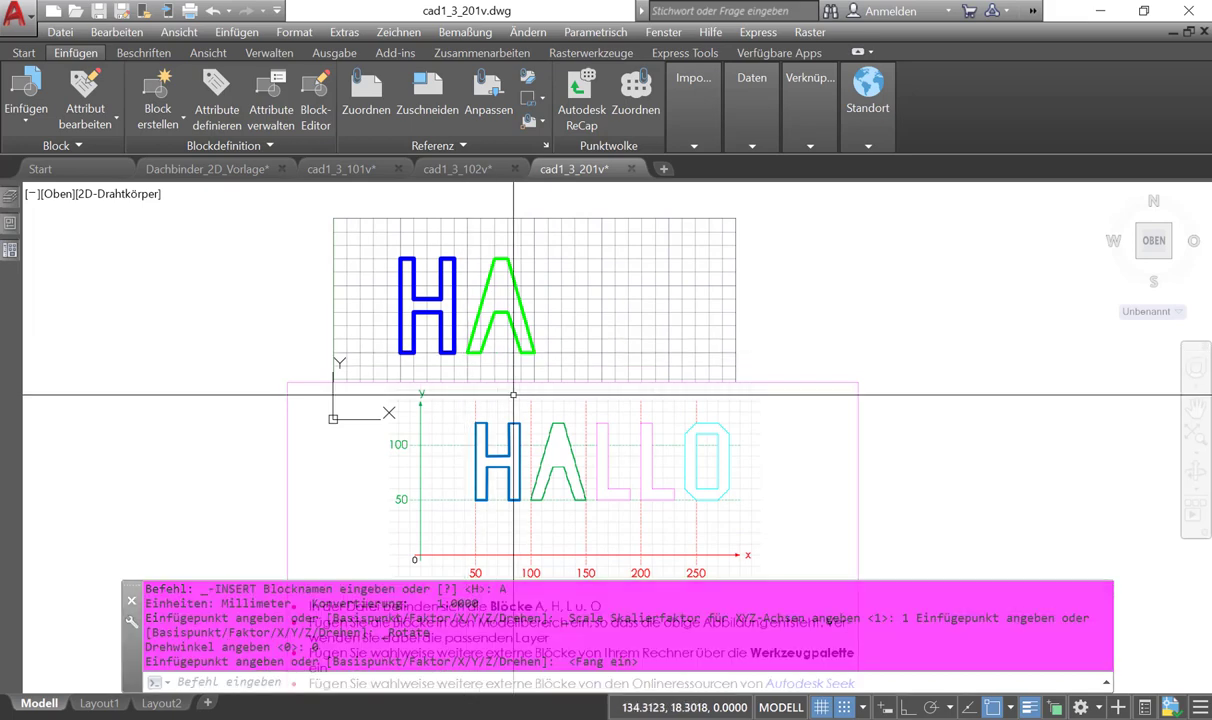
pyautogui.click(18, 53)
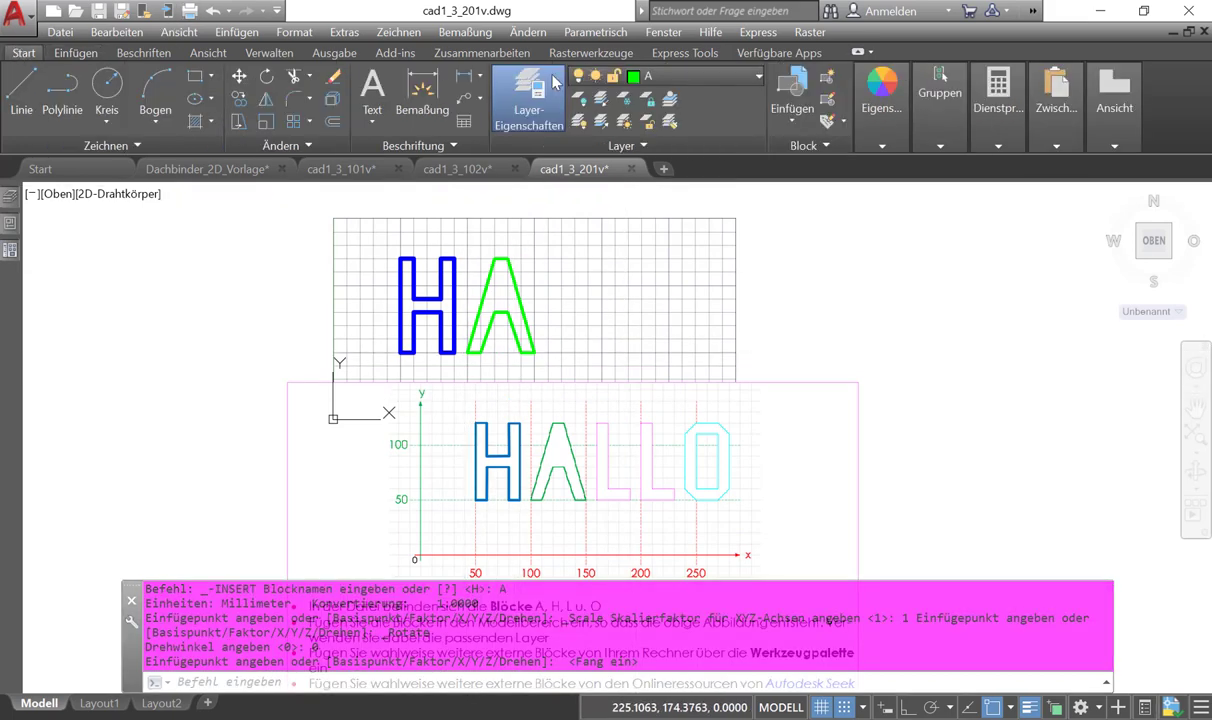
pyautogui.click(660, 76)
# - Make layer L current and place block L after HA
pyautogui.click(650, 163)
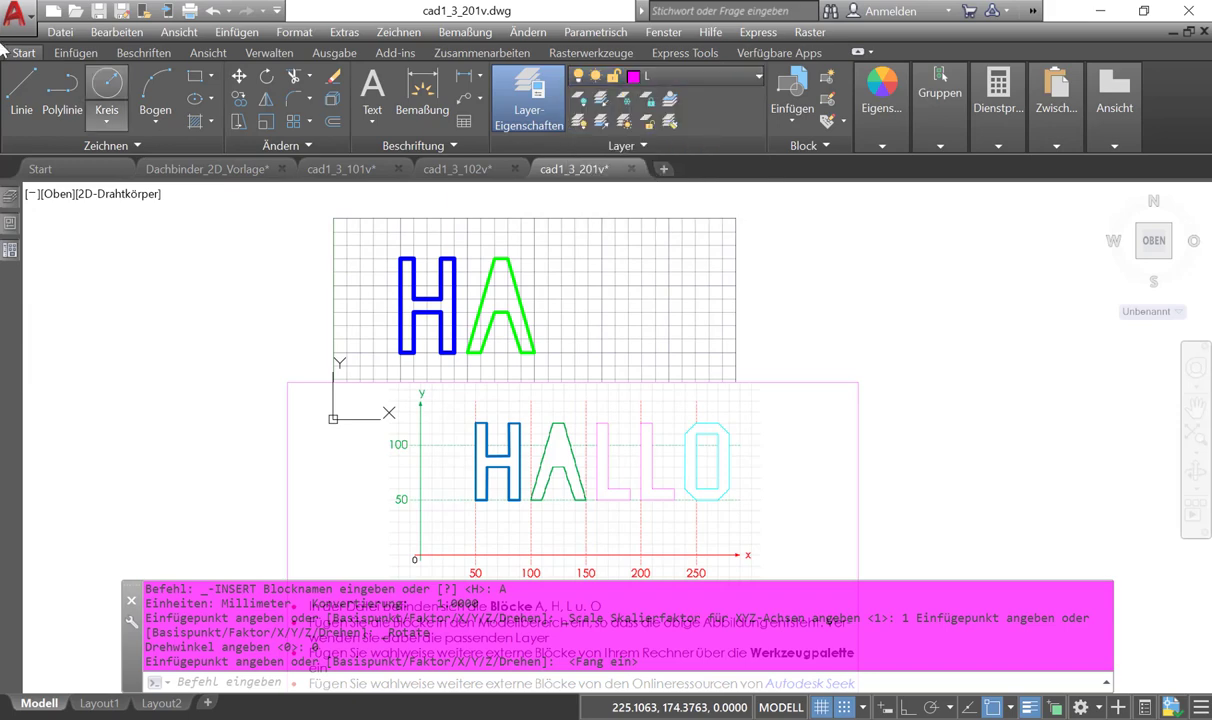
pyautogui.click(76, 53)
pyautogui.click(25, 100)
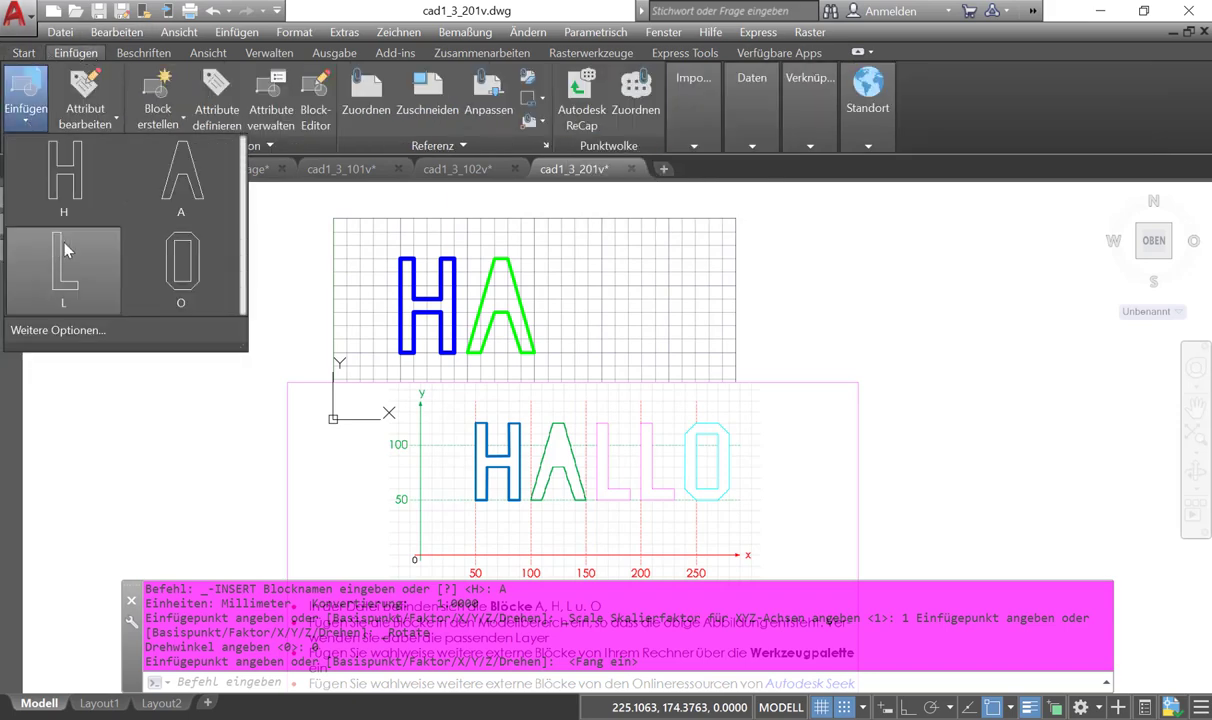
pyautogui.click(64, 243)
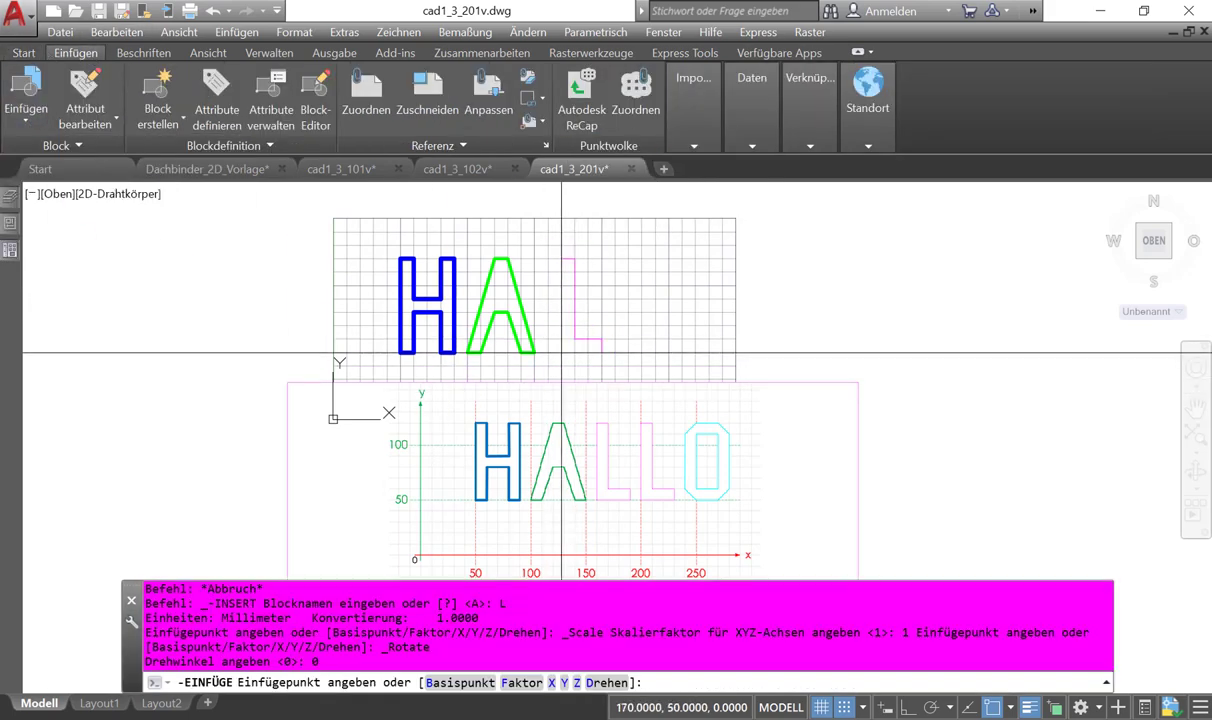
pyautogui.click(576, 337)
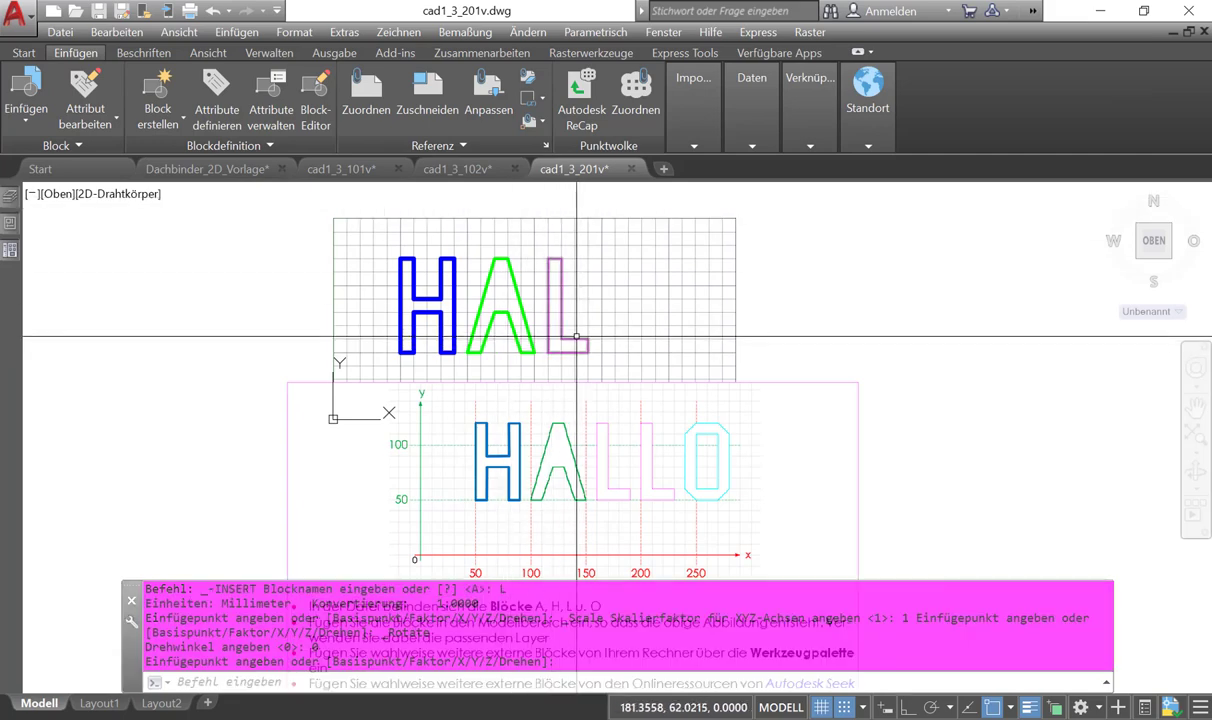
# - Copy the L block to its right via its base grip's copy option
pyautogui.click(548, 352)
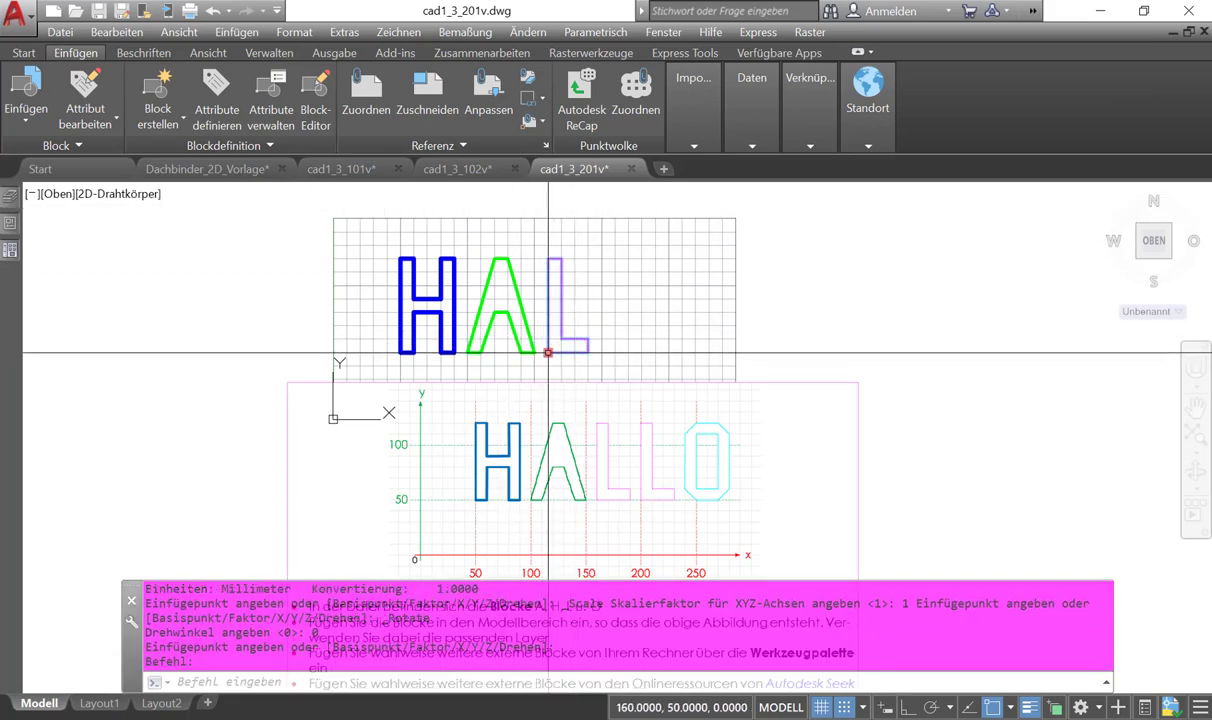
pyautogui.click(548, 352)
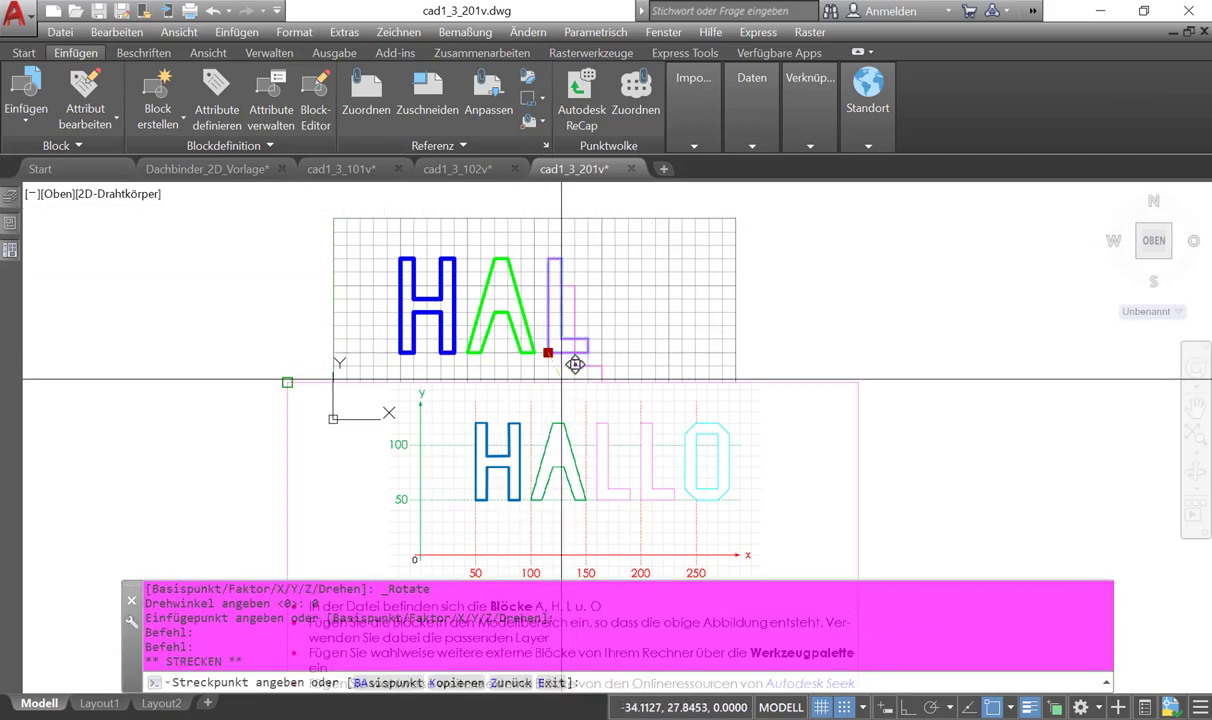
pyautogui.click(456, 683)
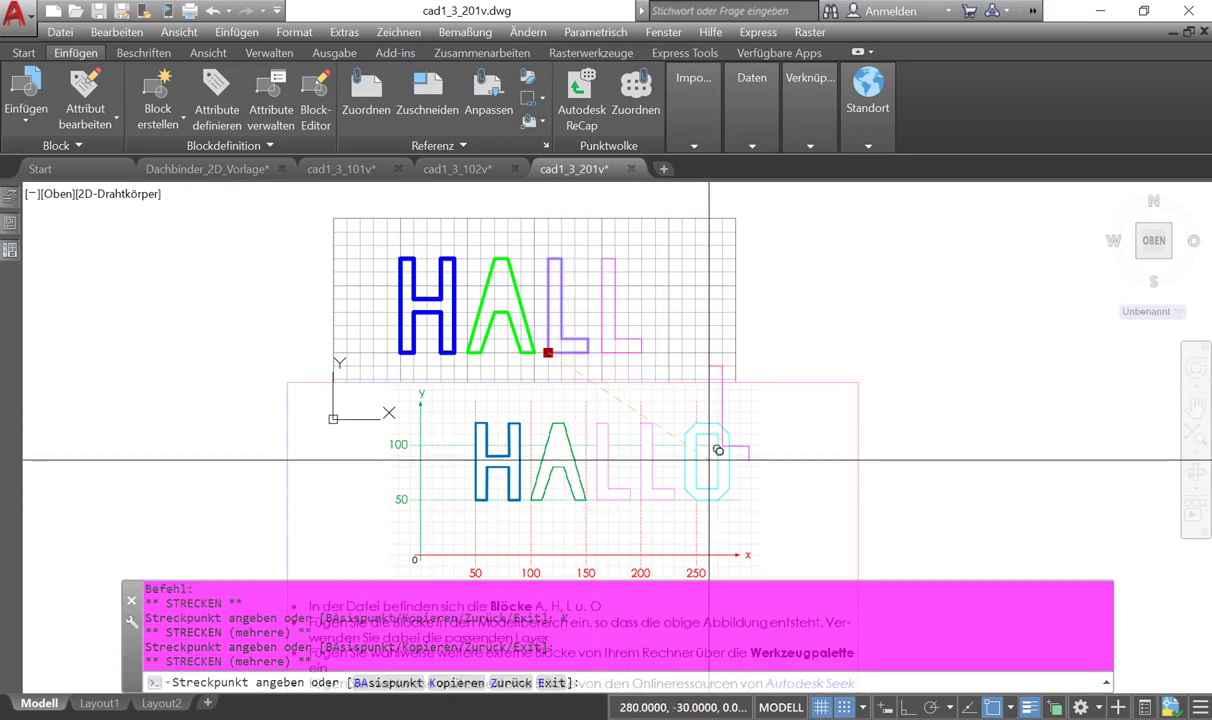
pyautogui.click(641, 405)
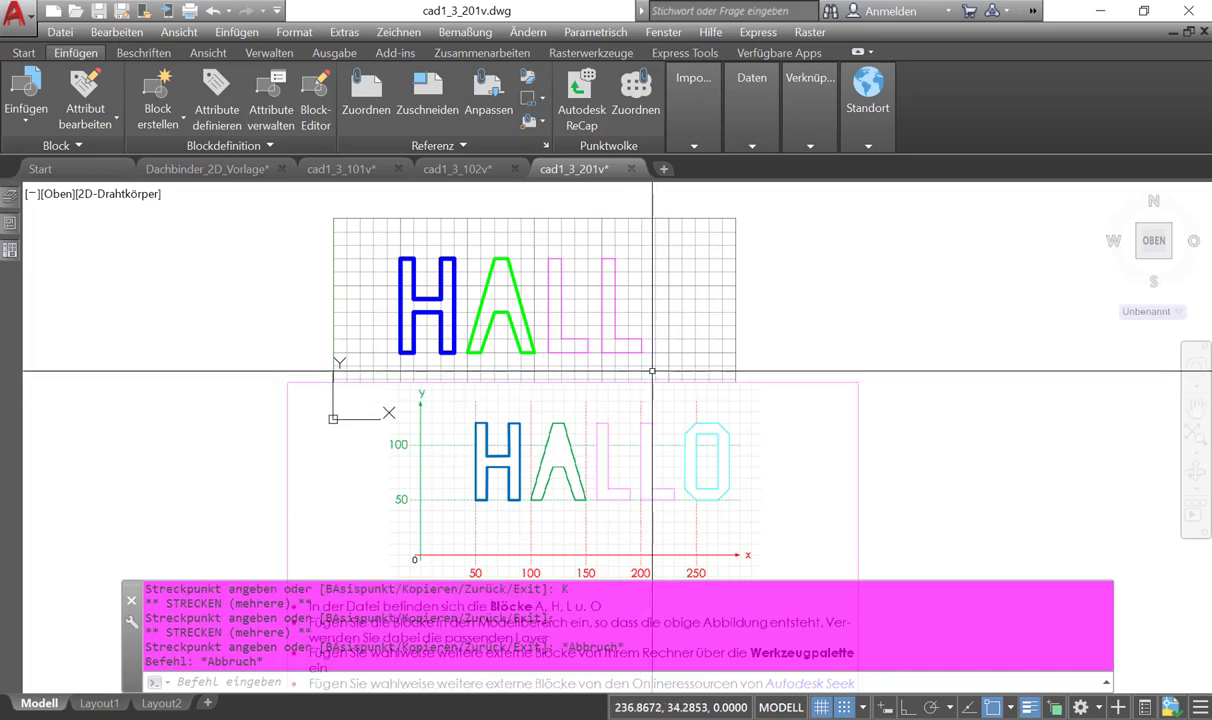
pyautogui.press('Escape')
# - Check a layer's colour setting in the layer list without changing it
pyautogui.click(22, 55)
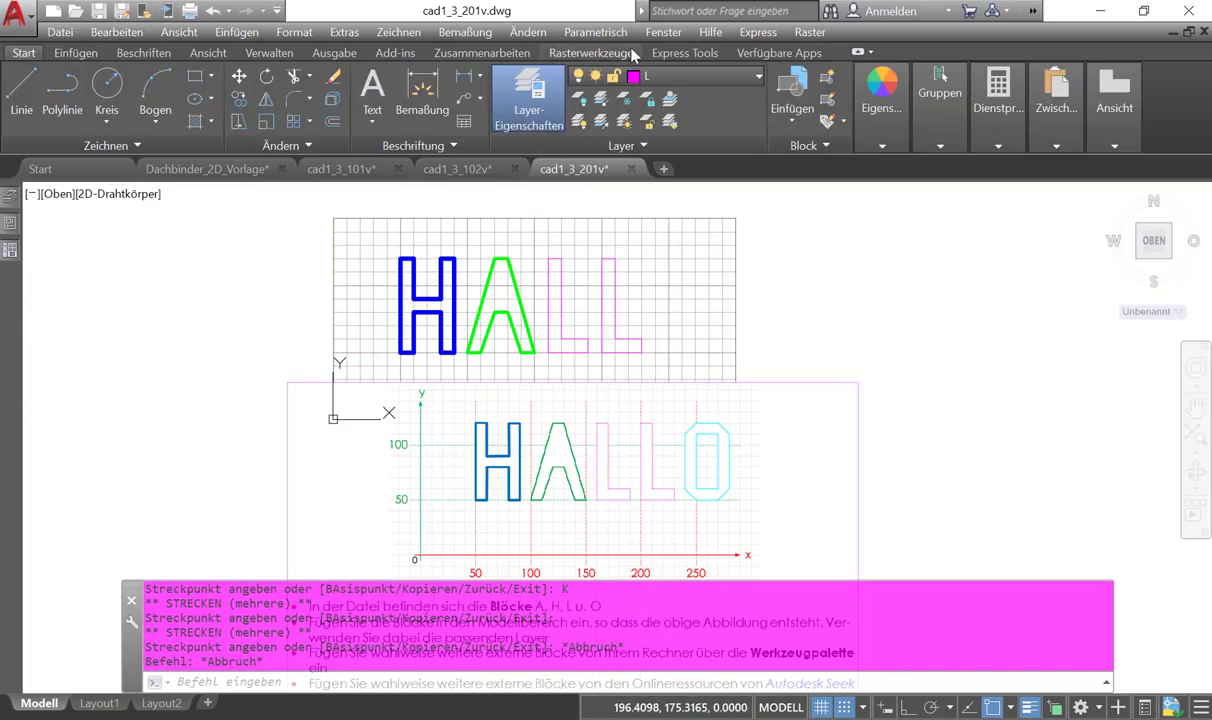
pyautogui.click(624, 67)
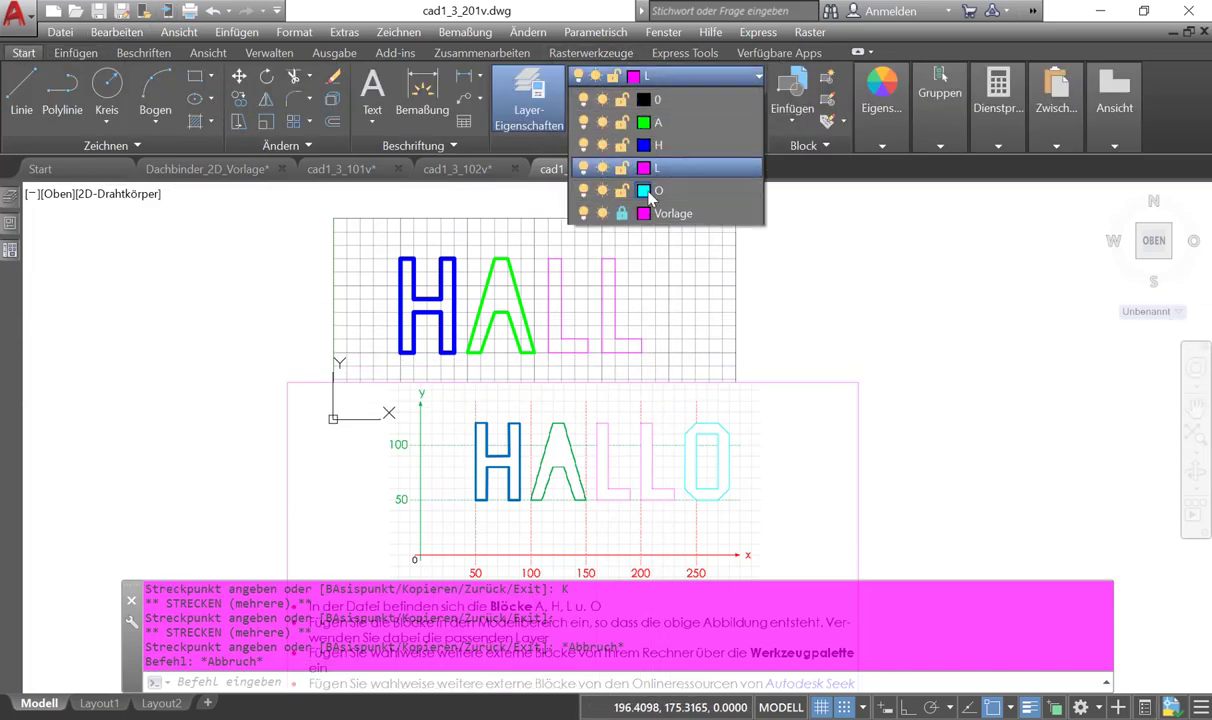
pyautogui.click(643, 213)
pyautogui.press('Escape')
# - Make layer O current and place block O after the two Ls, completing HALLO
pyautogui.click(689, 77)
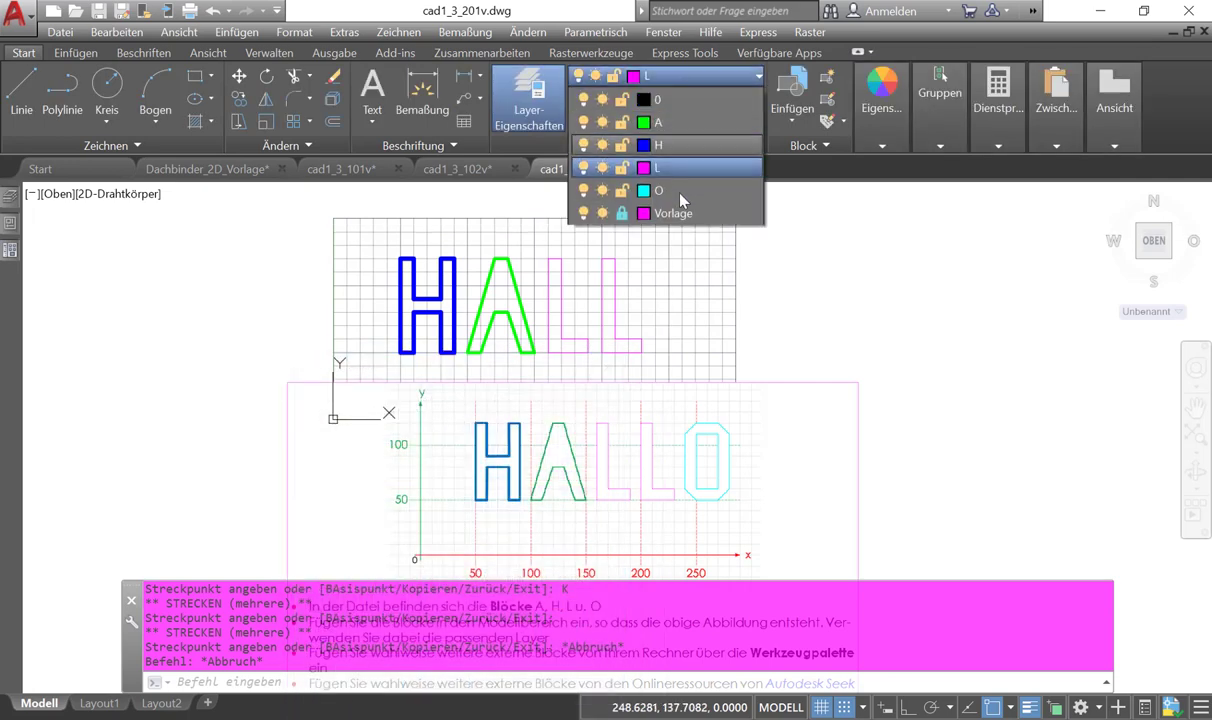
pyautogui.click(663, 197)
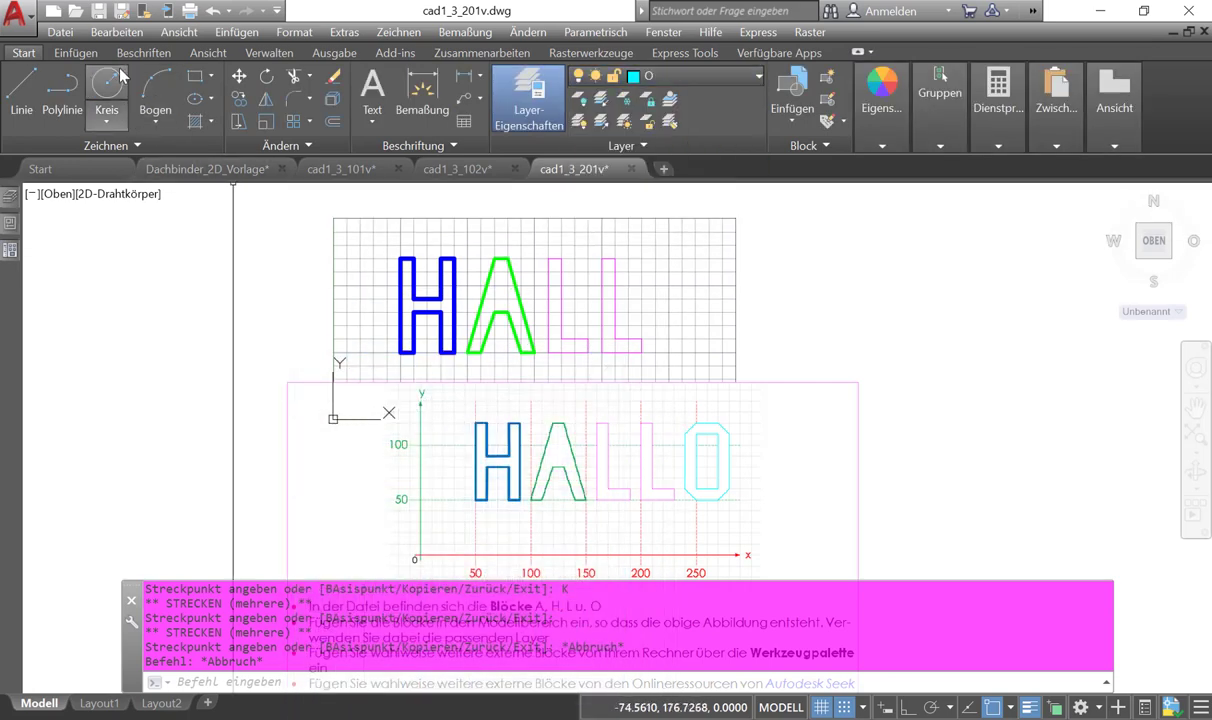
pyautogui.click(66, 52)
pyautogui.click(27, 118)
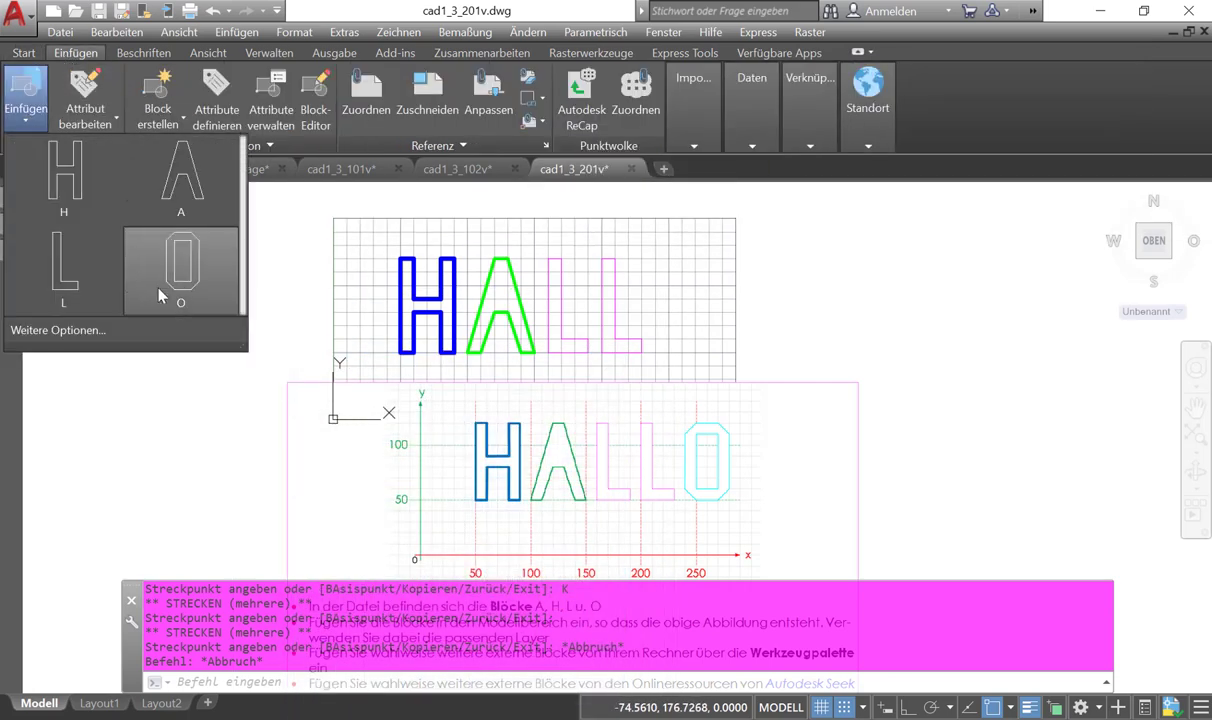
pyautogui.click(178, 258)
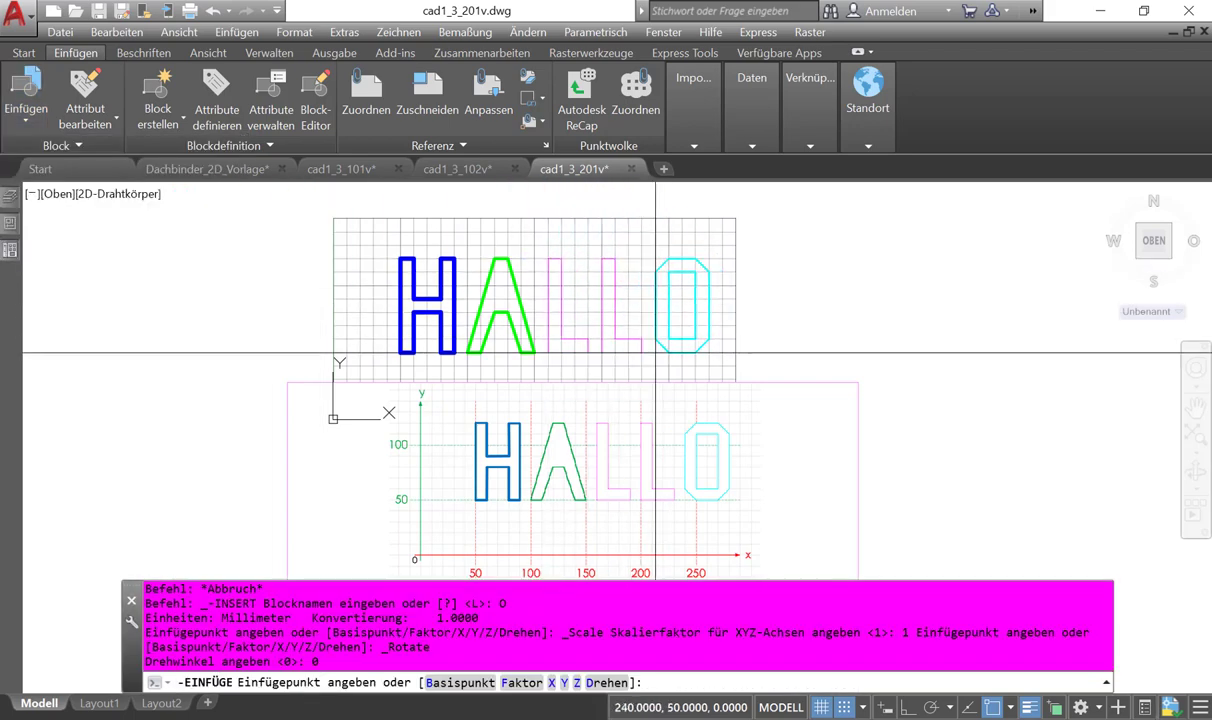
pyautogui.click(655, 352)
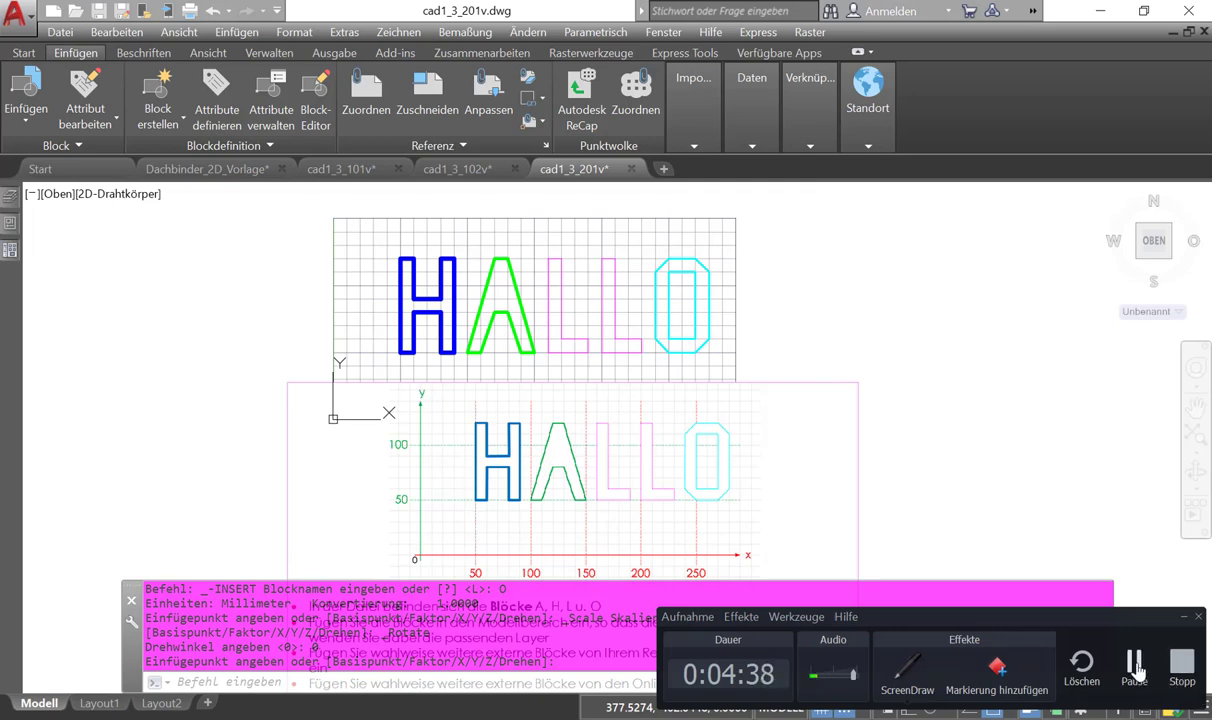
# - Place an L block at the third letter position and open it in the Block Editor
pyautogui.click(1136, 665)
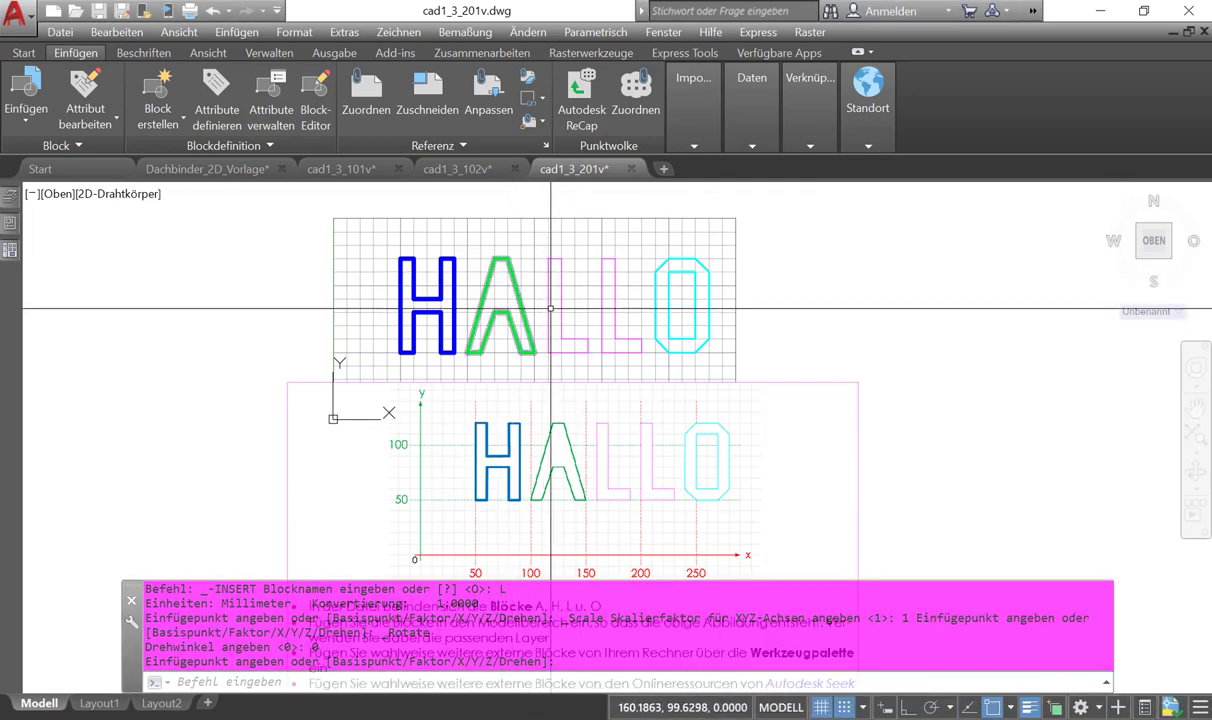
pyautogui.scroll(4, 534, 293)
pyautogui.scroll(3, 580, 310)
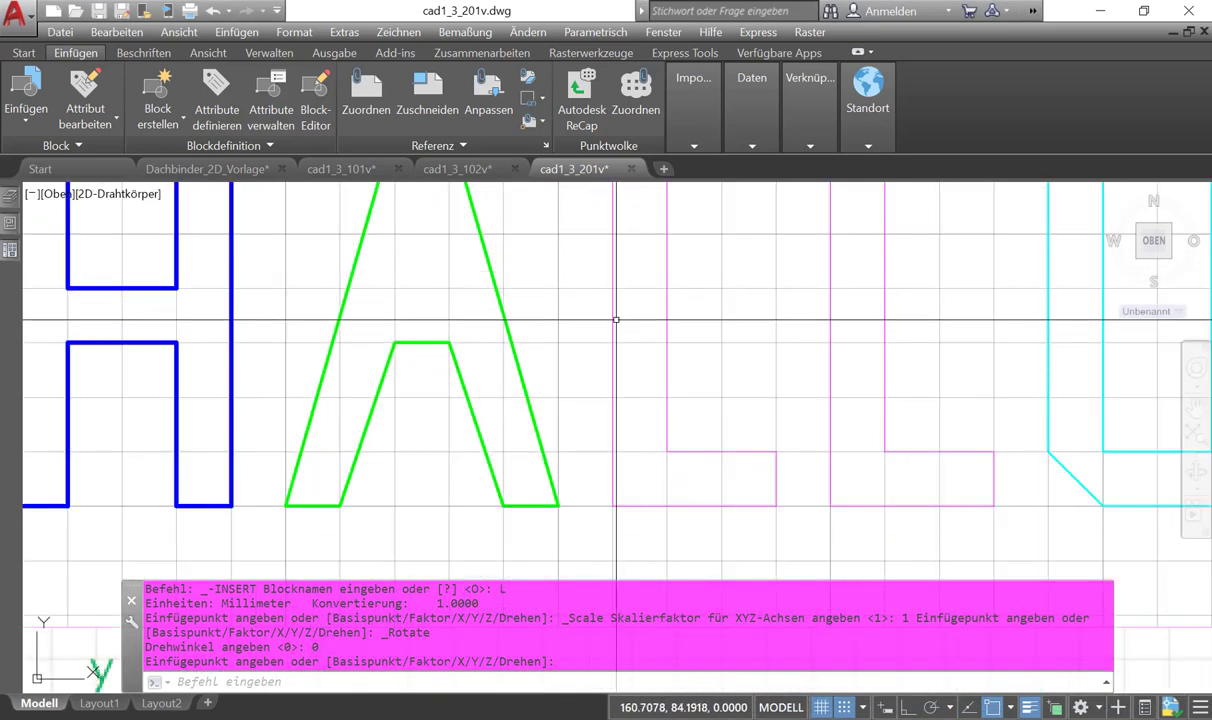
pyautogui.click(611, 310)
pyautogui.scroll(-3, 608, 313)
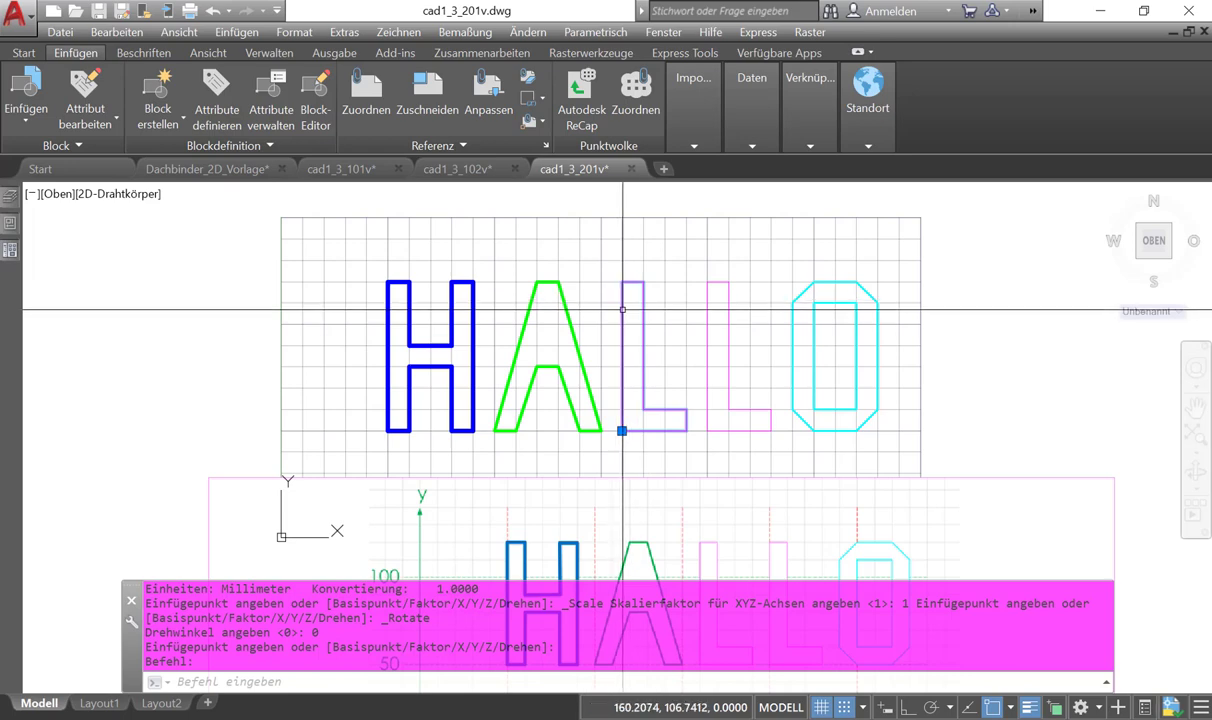
pyautogui.rightClick(623, 310)
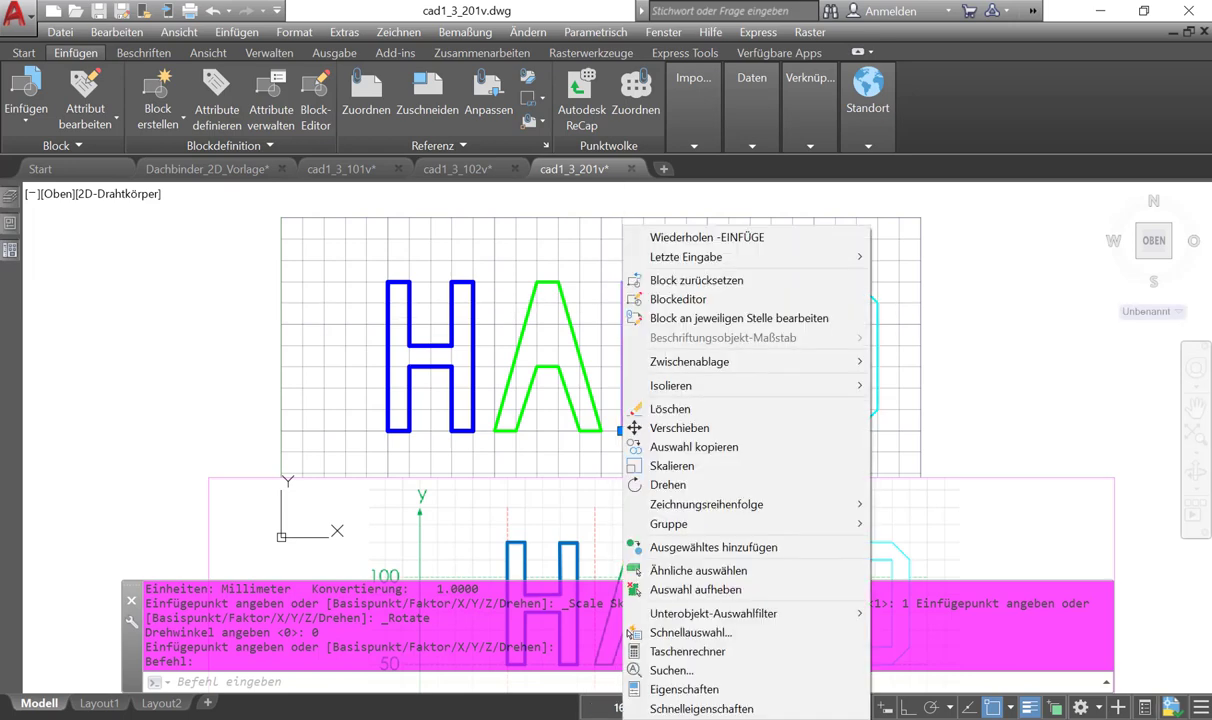
pyautogui.click(678, 309)
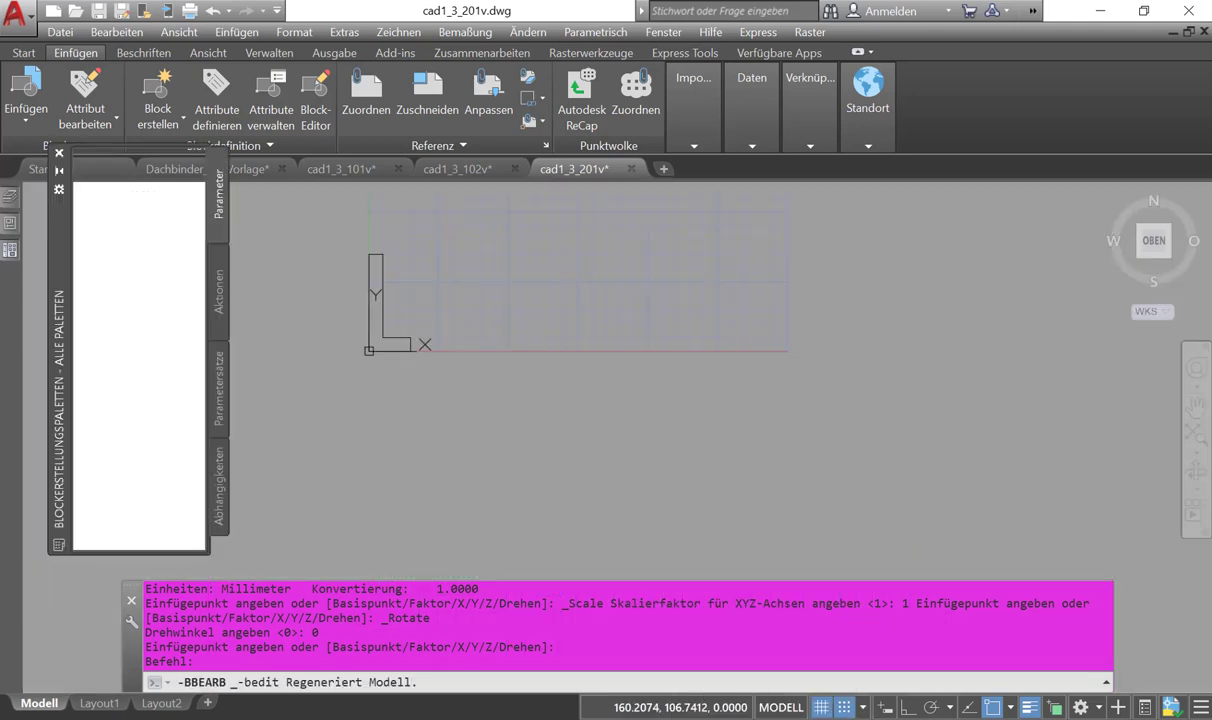
# - Convert the L outline's inner upright edge to an inward arc, then close the Block Editor
pyautogui.click(582, 292)
pyautogui.moveTo(592, 299)
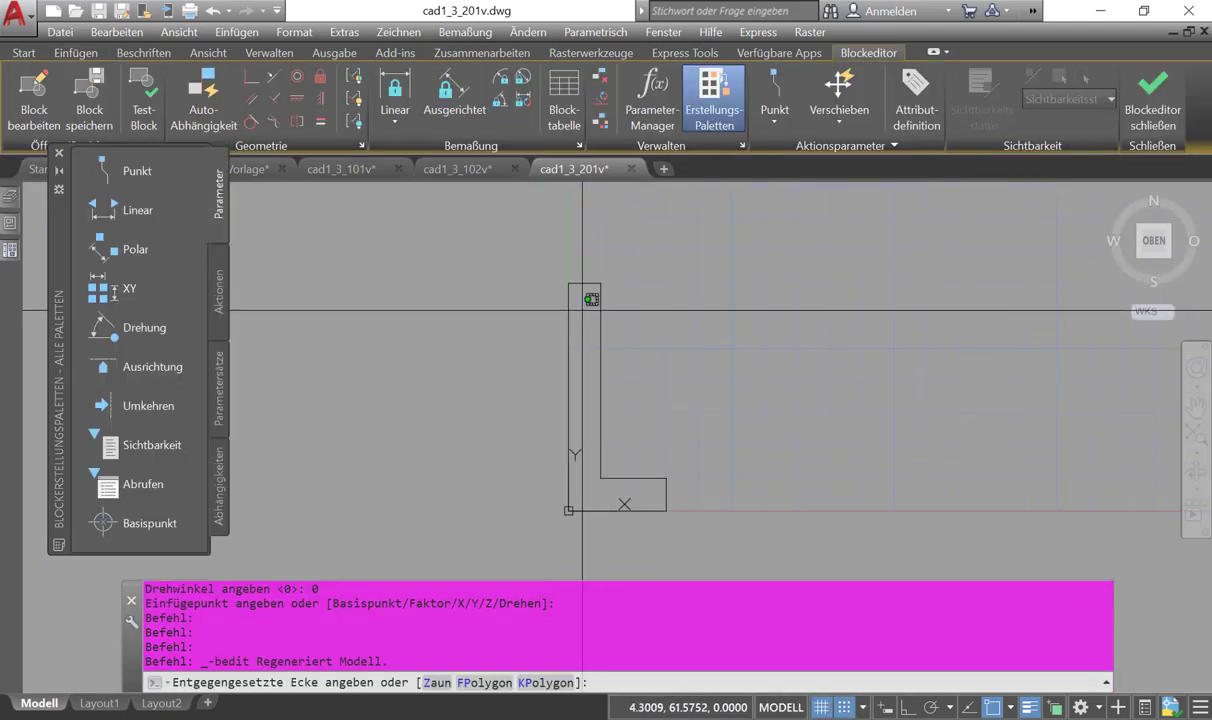
pyautogui.click(579, 277)
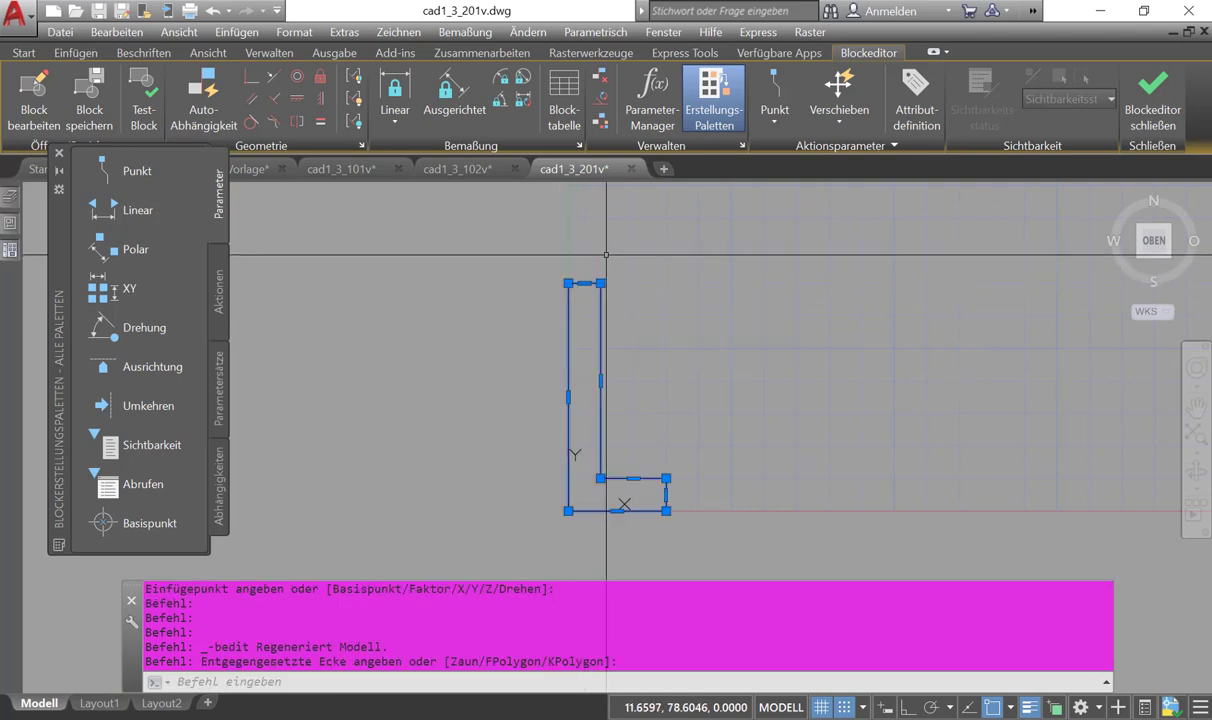
pyautogui.scroll(2, 586, 354)
pyautogui.moveTo(608, 435)
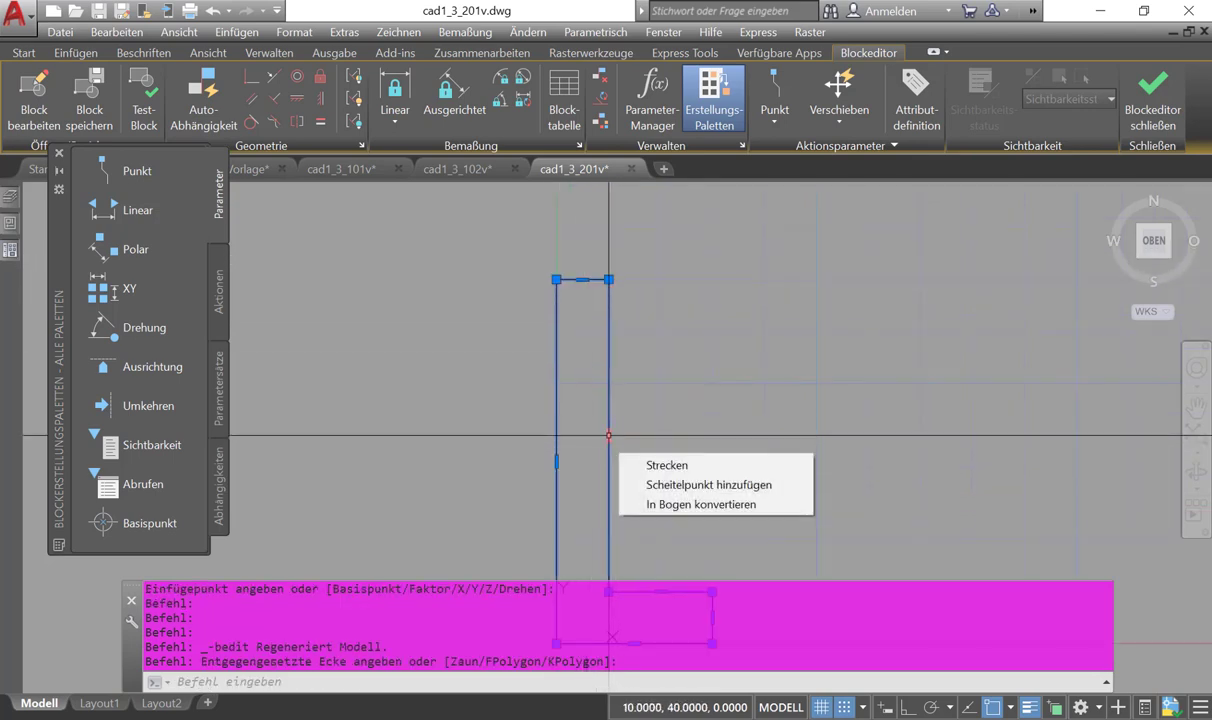
pyautogui.click(660, 504)
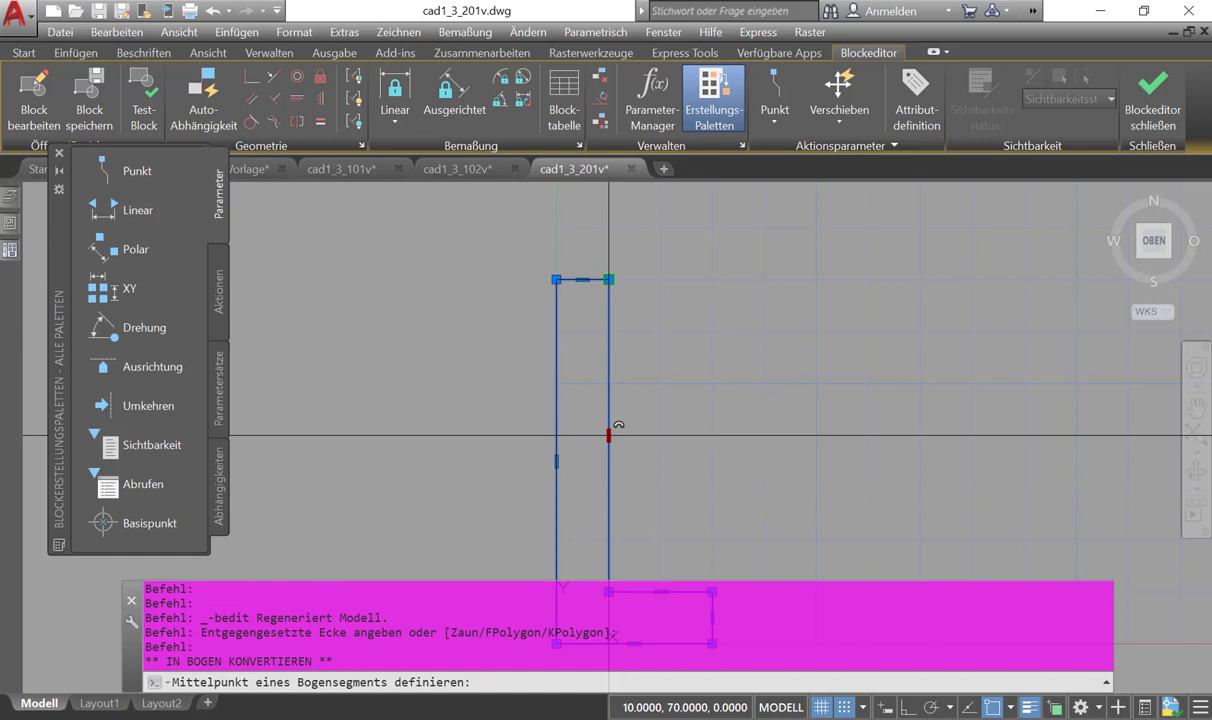
pyautogui.press('F9')
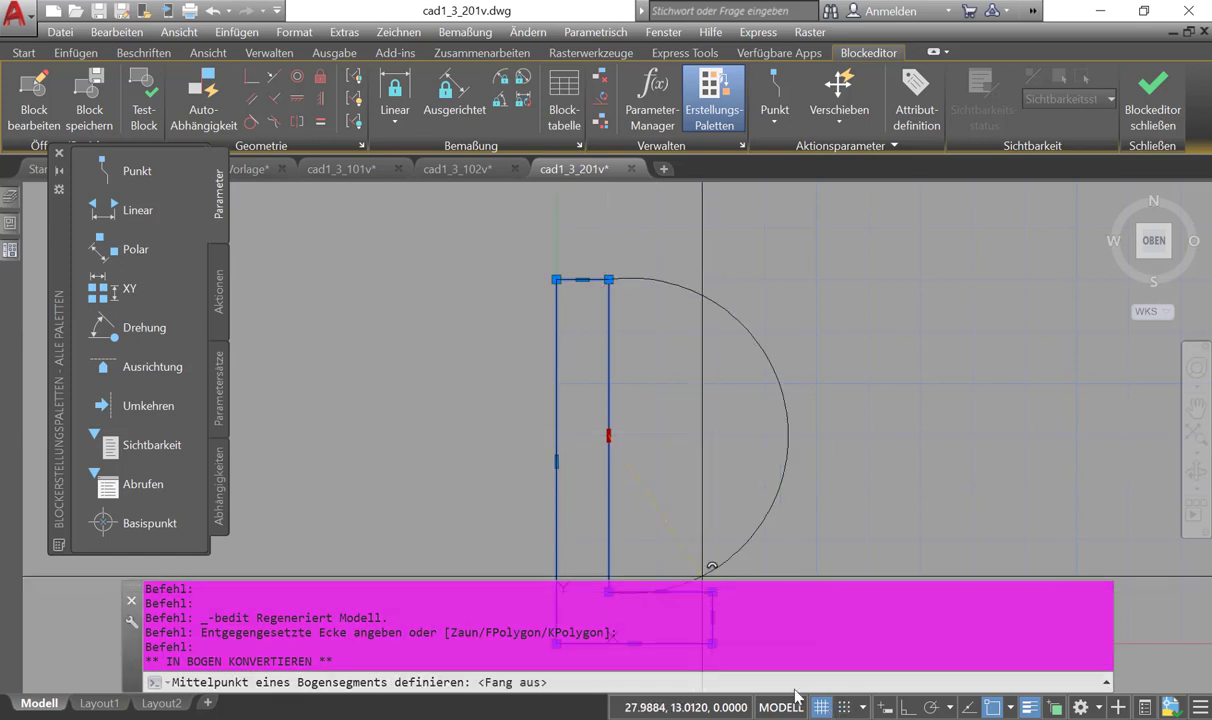
pyautogui.click(587, 435)
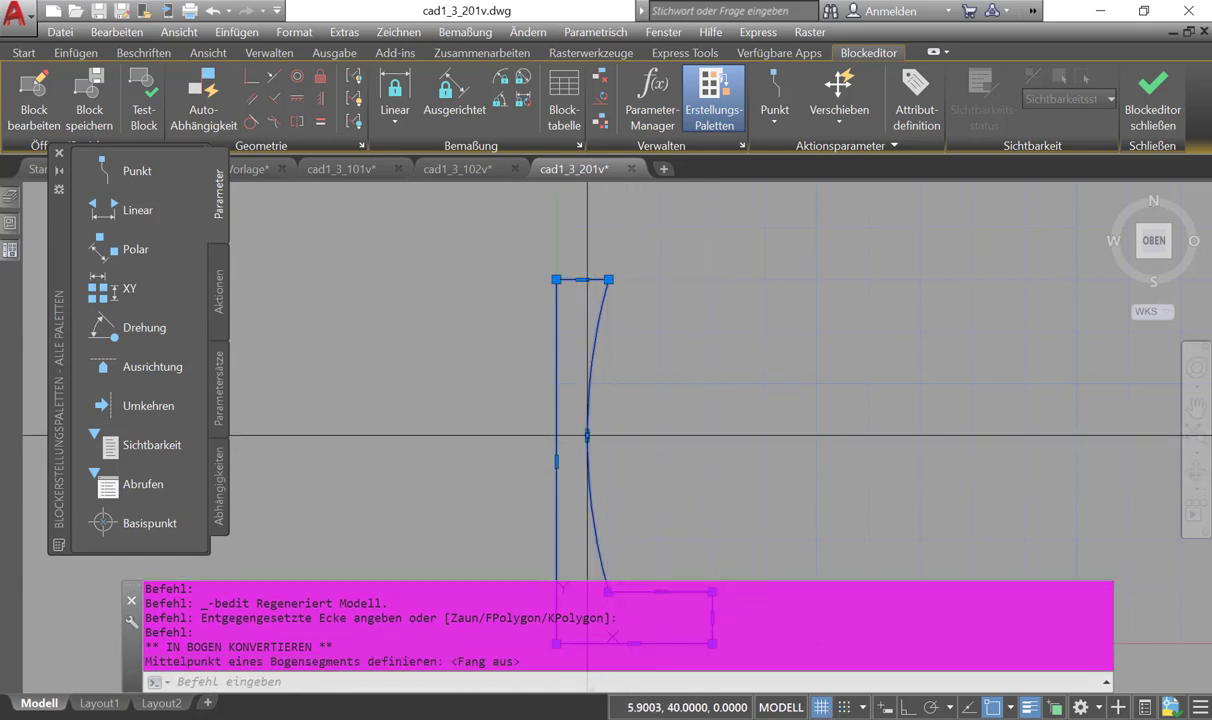
pyautogui.scroll(-2, 640, 425)
pyautogui.scroll(1, 684, 416)
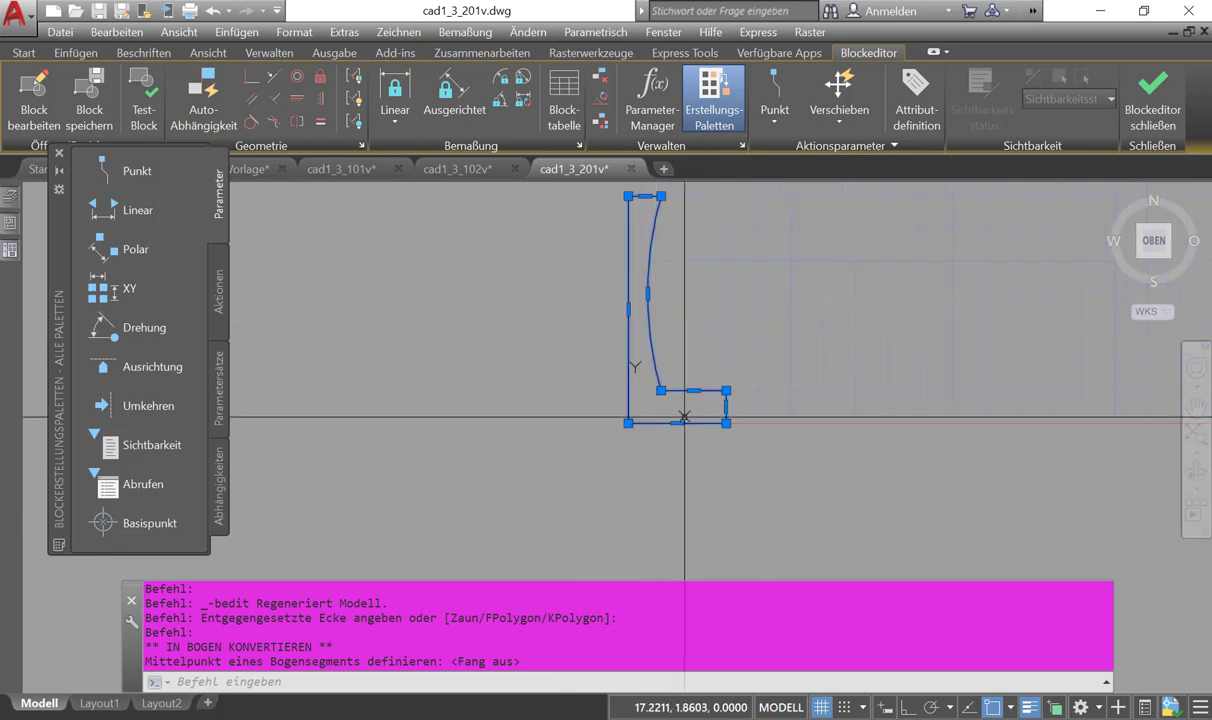
pyautogui.click(1153, 97)
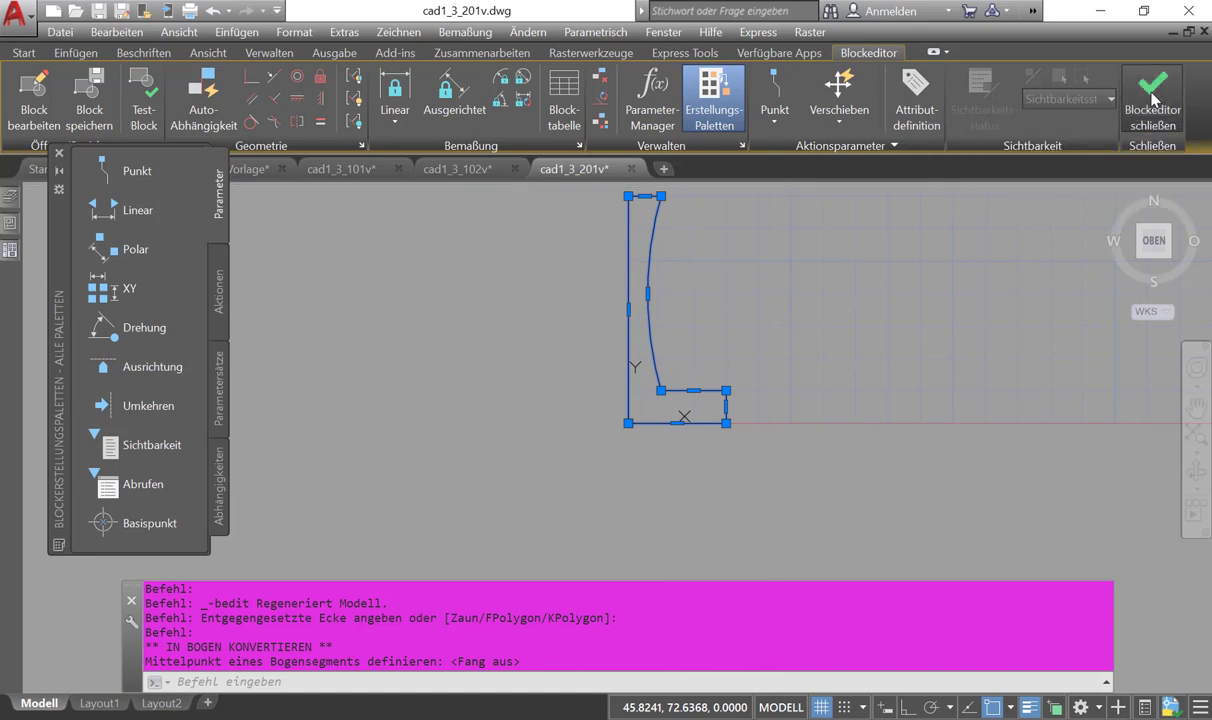
# - Save the L block changes, then open the first L block in the Block Editor
pyautogui.click(557, 343)
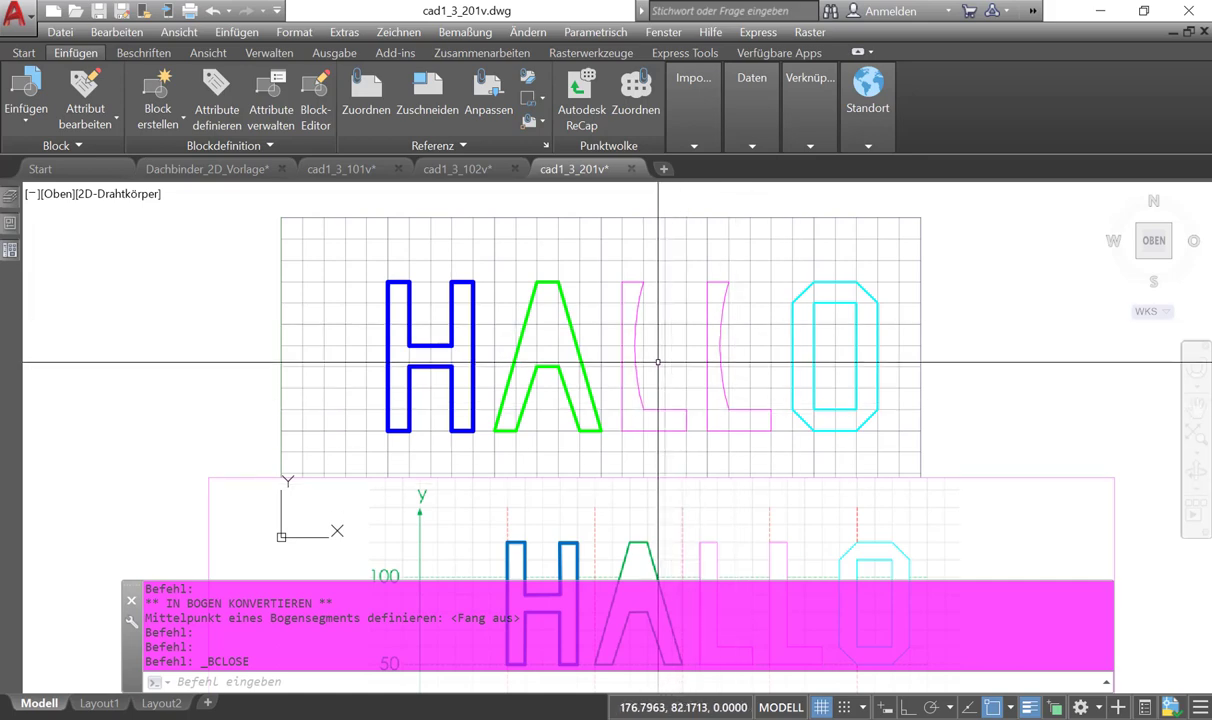
pyautogui.click(633, 327)
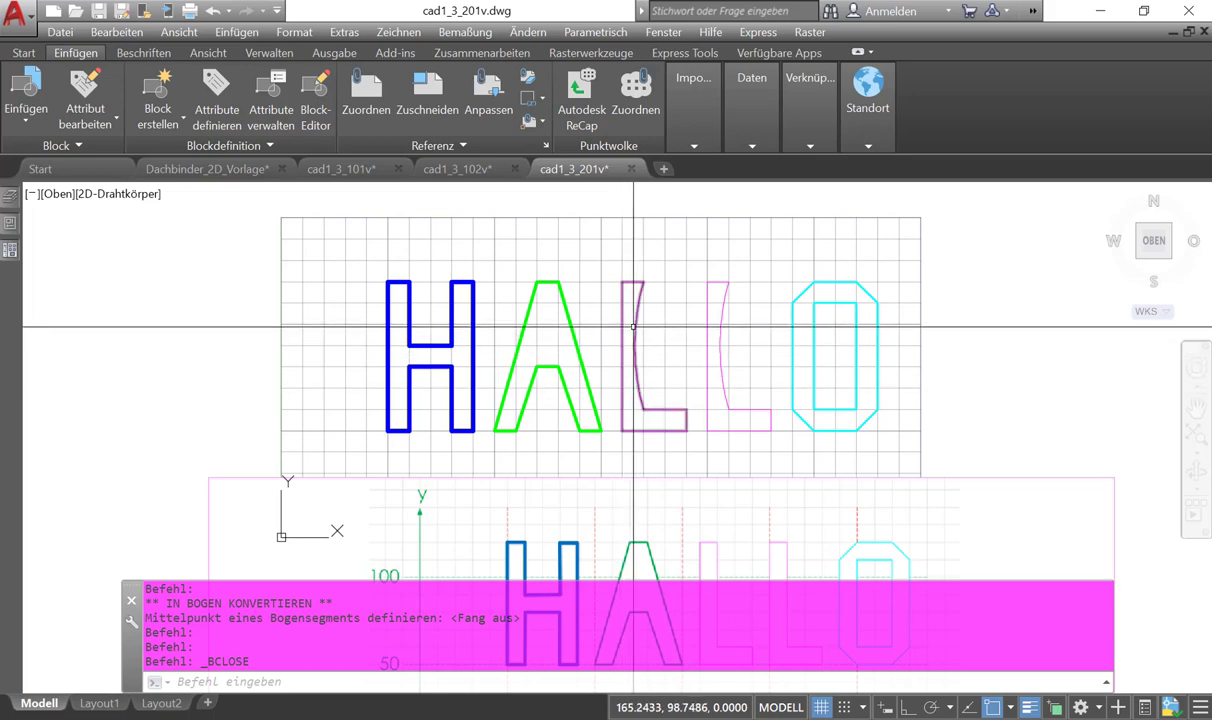
pyautogui.rightClick(634, 330)
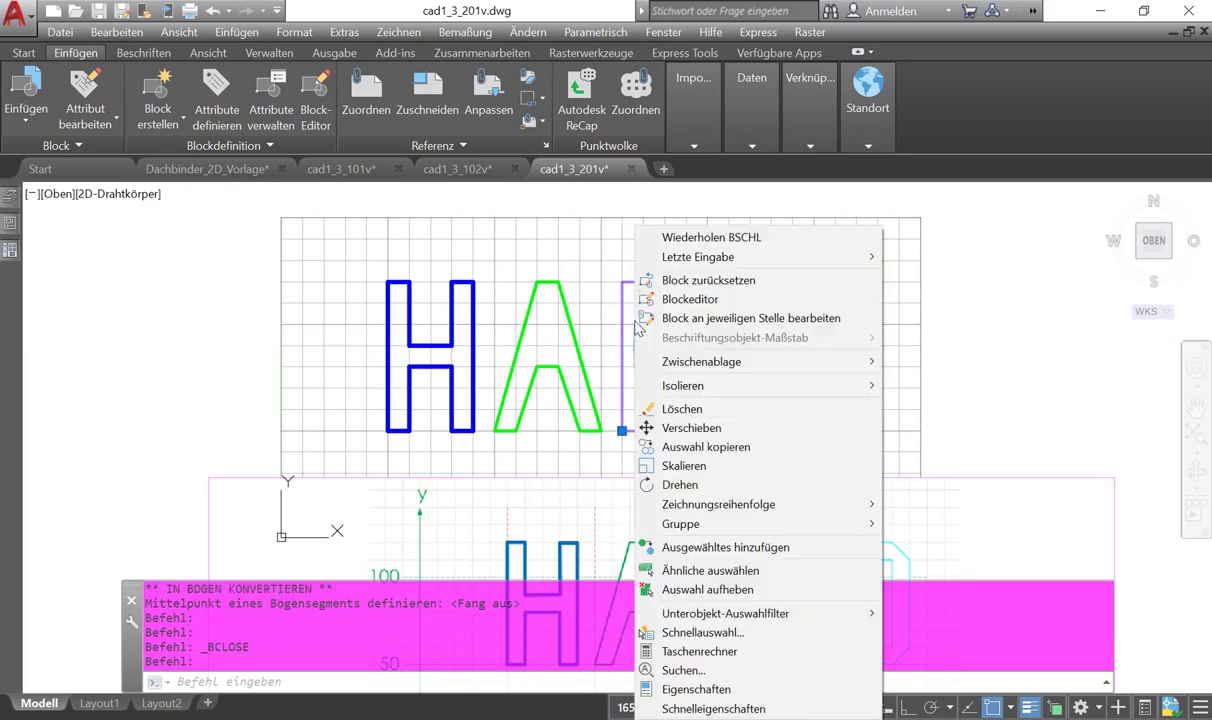
pyautogui.click(689, 299)
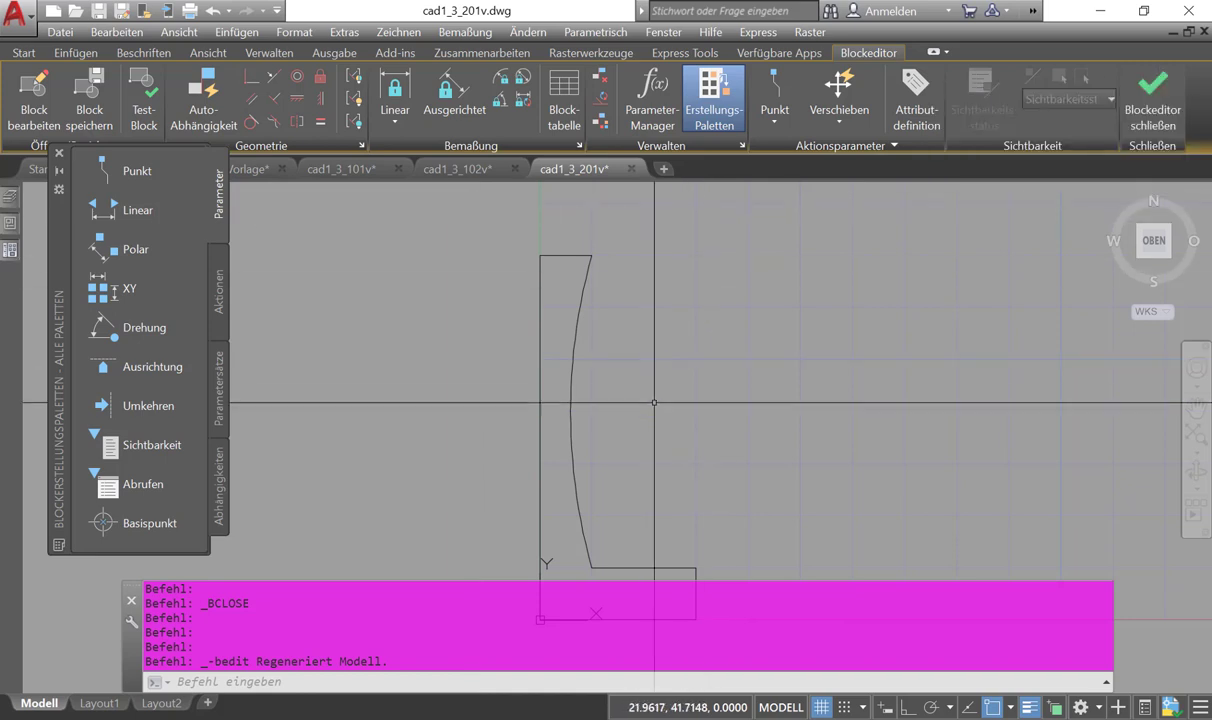
# - Convert the L outline's curved side back to a straight line and save the changes to block L
pyautogui.click(568, 411)
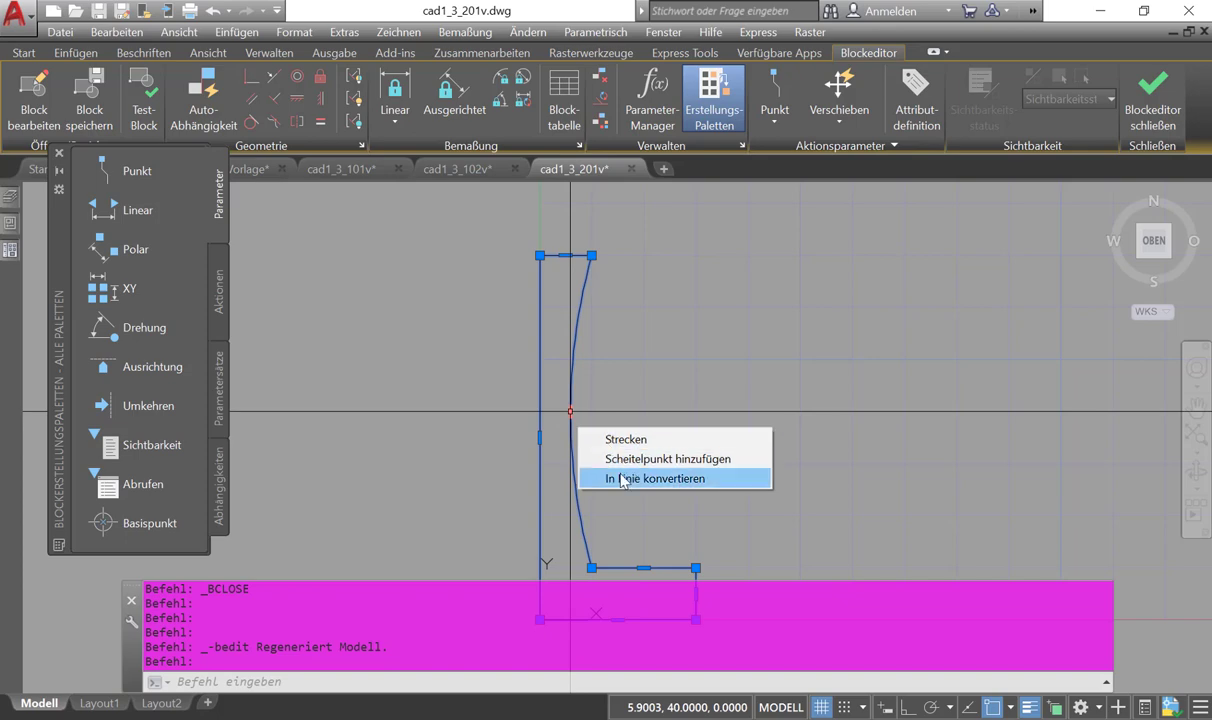
pyautogui.click(652, 478)
pyautogui.click(1144, 94)
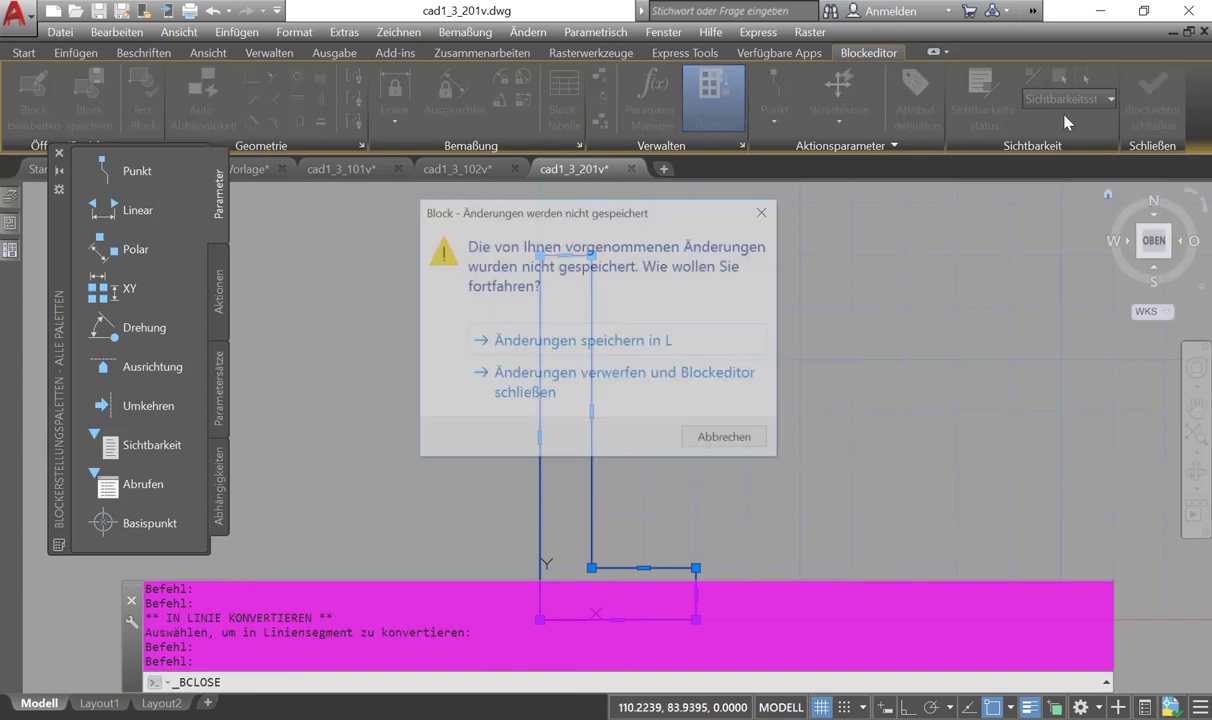
pyautogui.click(598, 343)
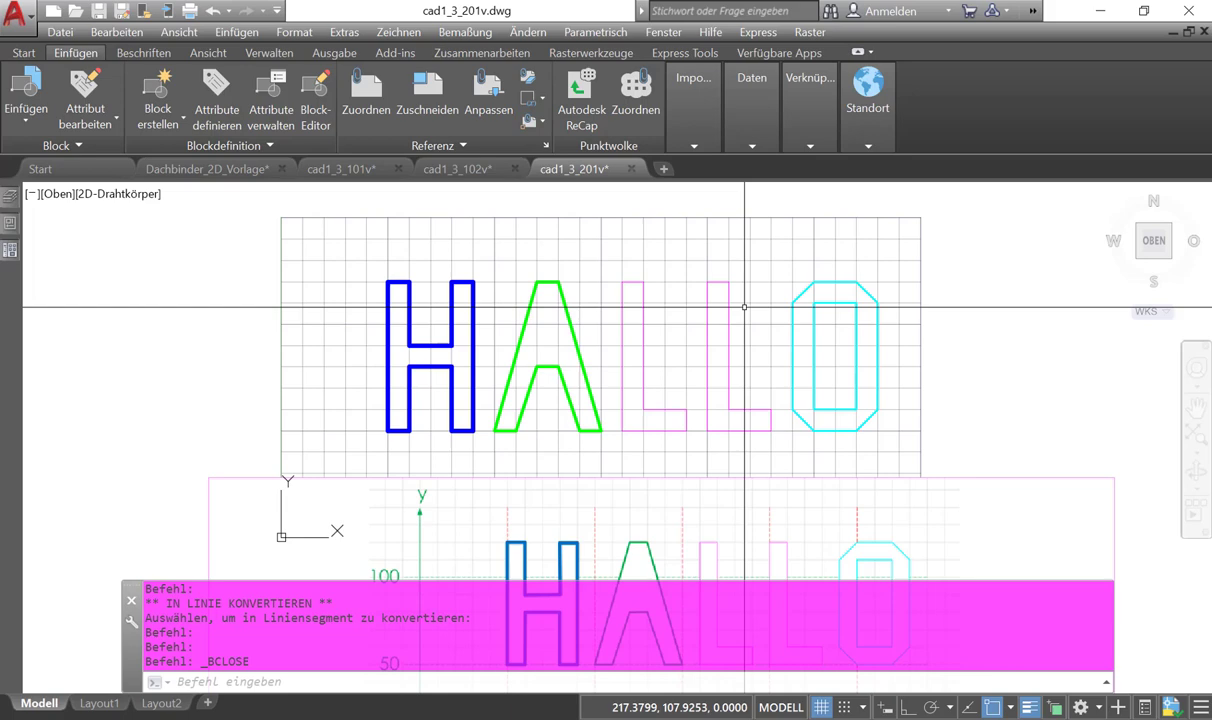
# - Recentre the HALLO sheet and switch the drawing limits off with LIMITEN
pyautogui.scroll(-3, 628, 277)
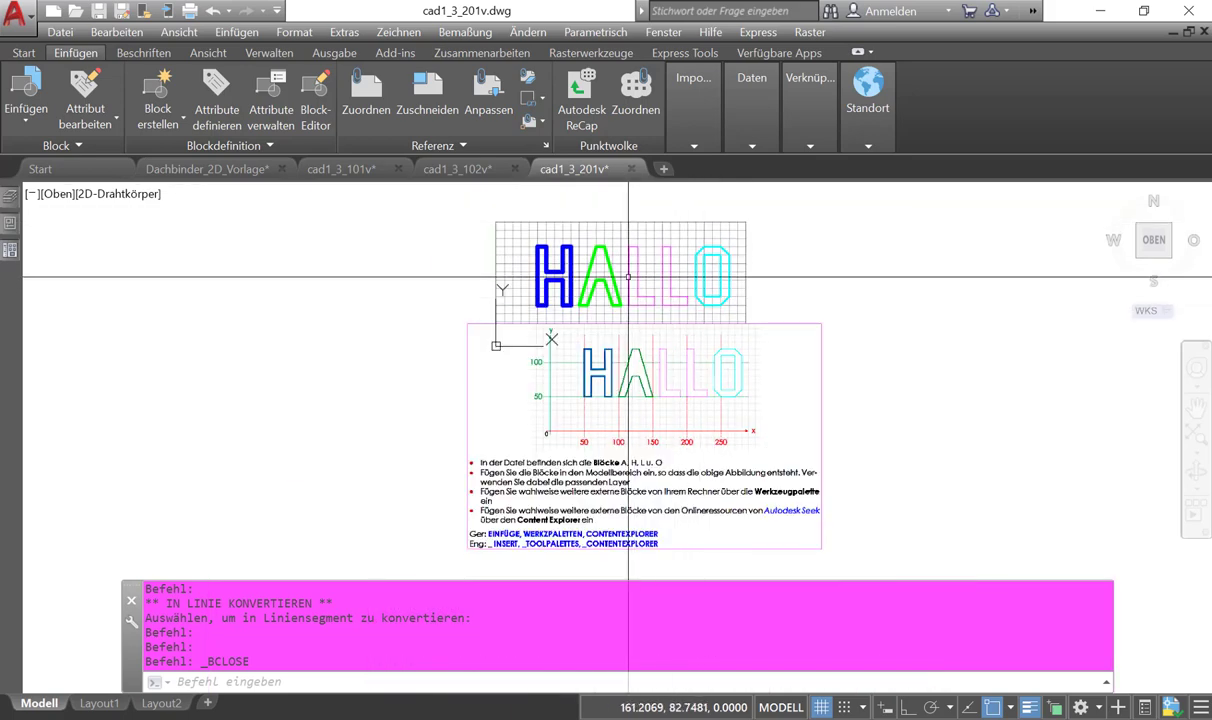
pyautogui.scroll(2, 561, 238)
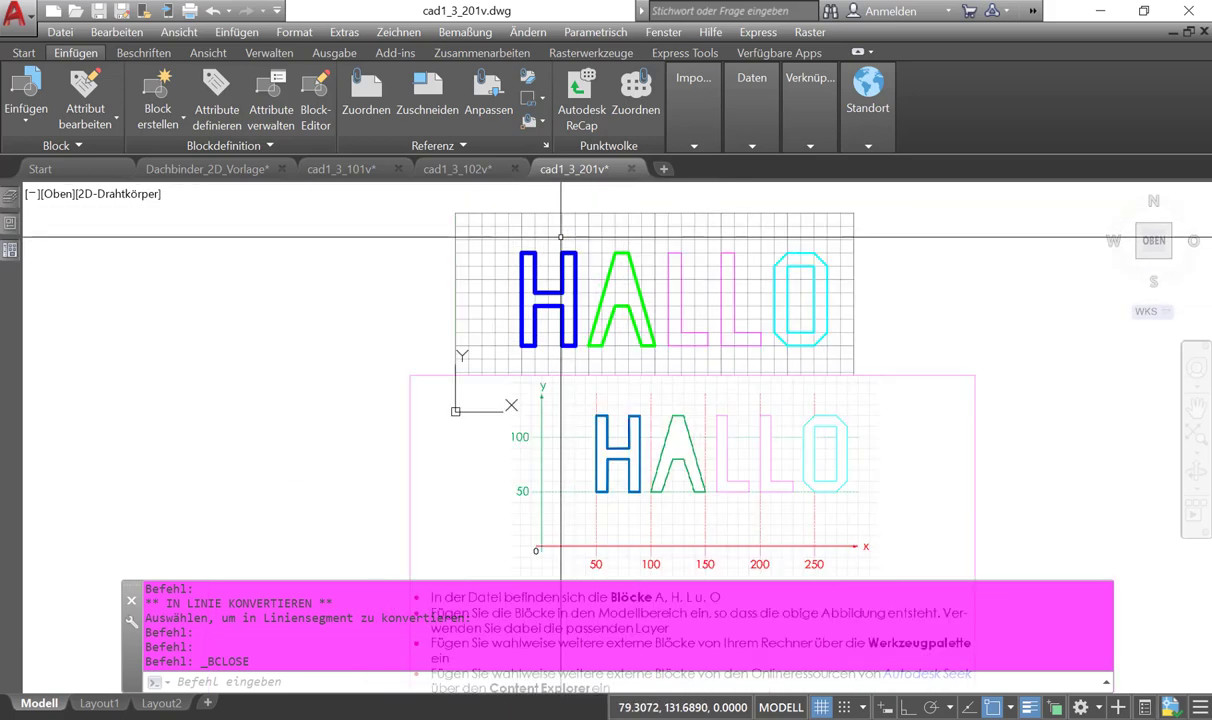
pyautogui.moveTo(561, 238); pyautogui.dragTo(581, 285, button='middle')
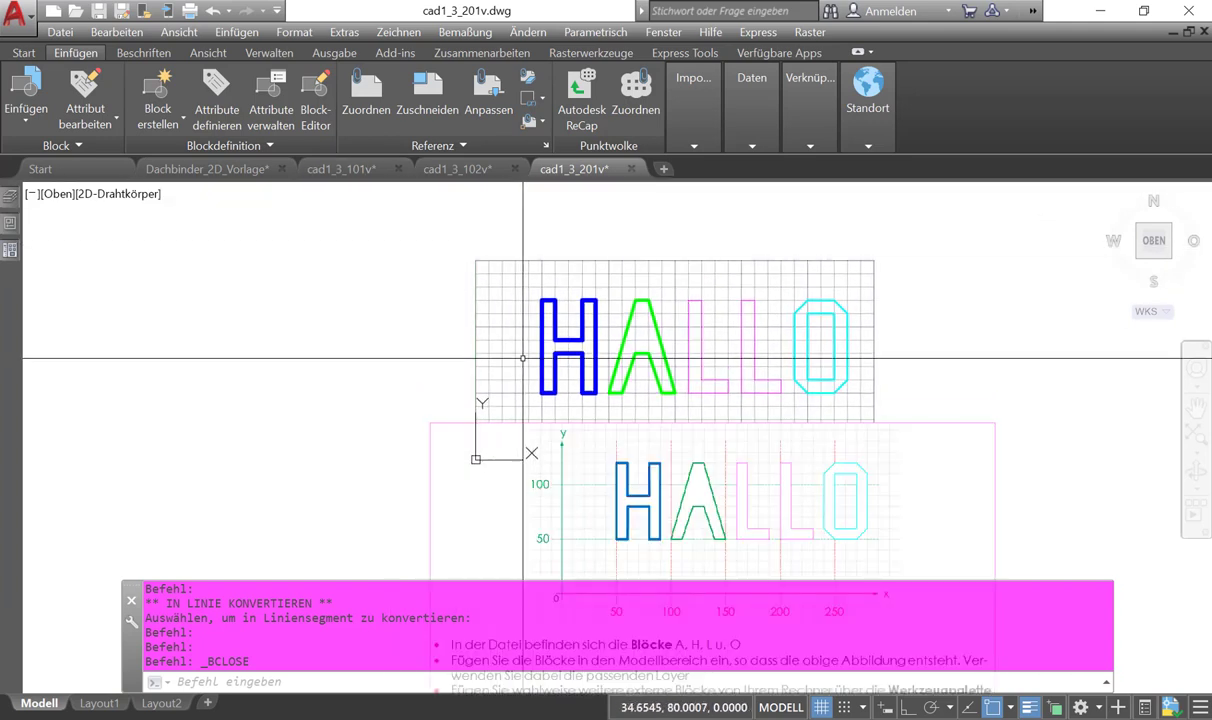
pyautogui.click(300, 681)
pyautogui.write('lmit')
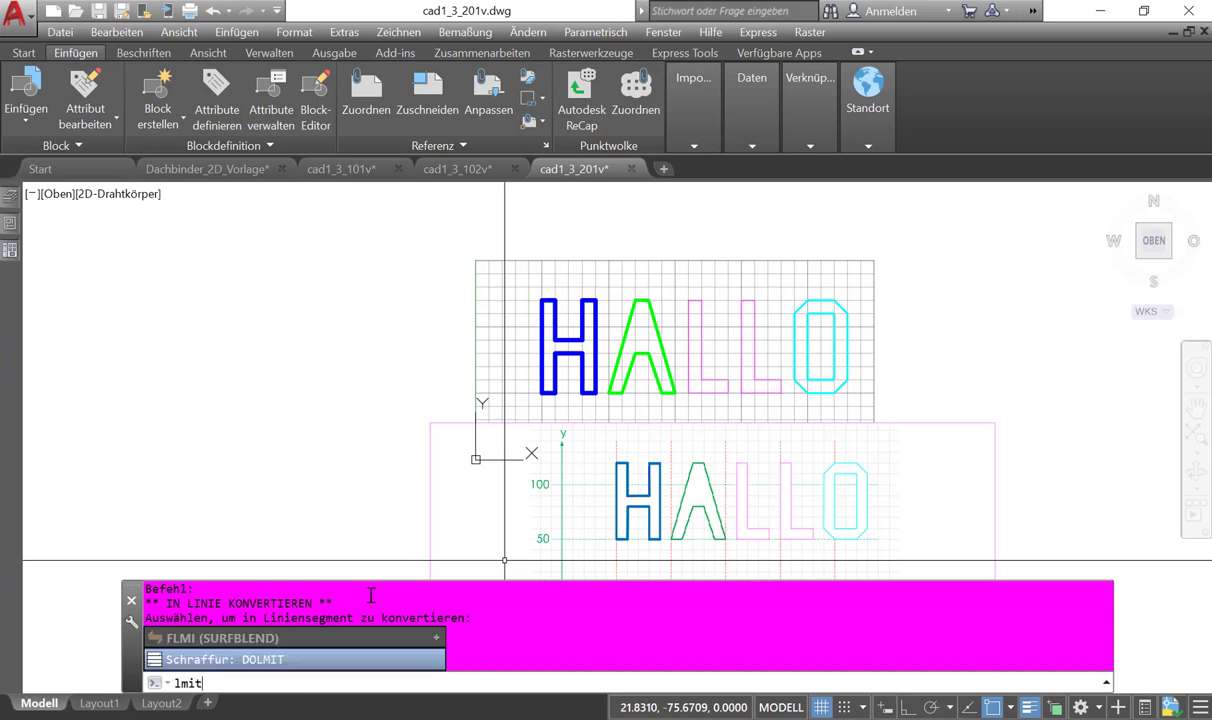
pyautogui.press('BackSpace')
pyautogui.press('BackSpace')
pyautogui.press('BackSpace')
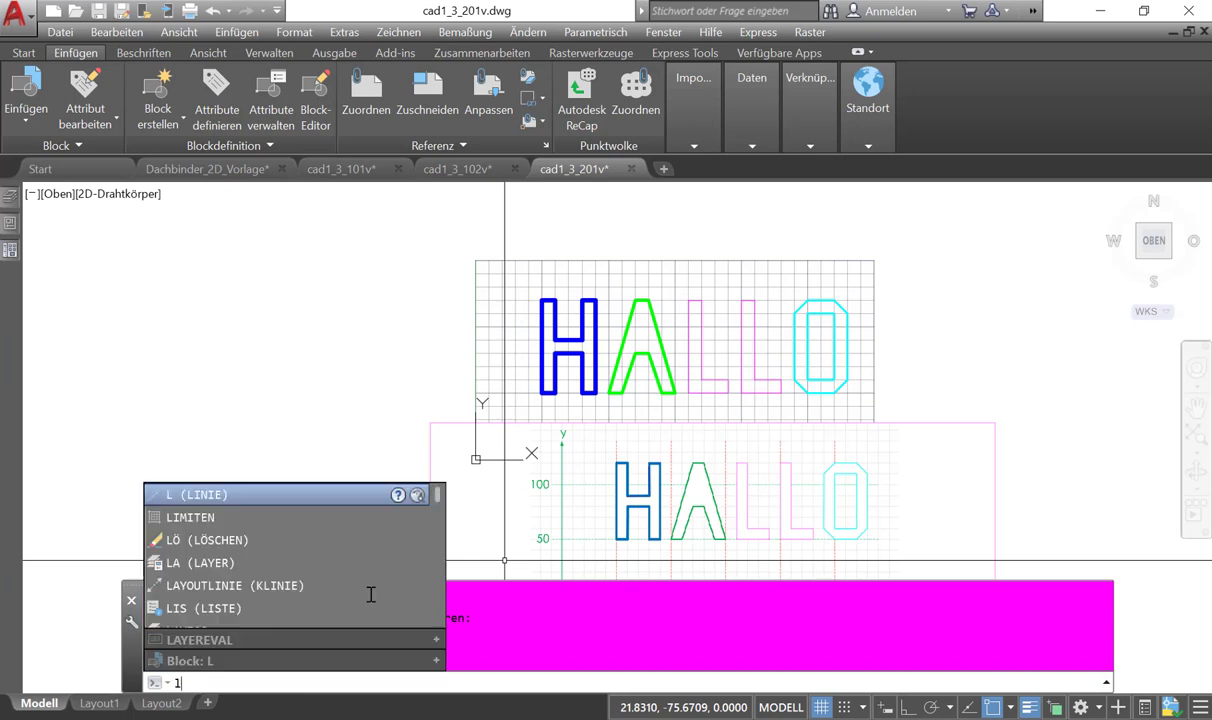
pyautogui.write('t')
pyautogui.press('Return')
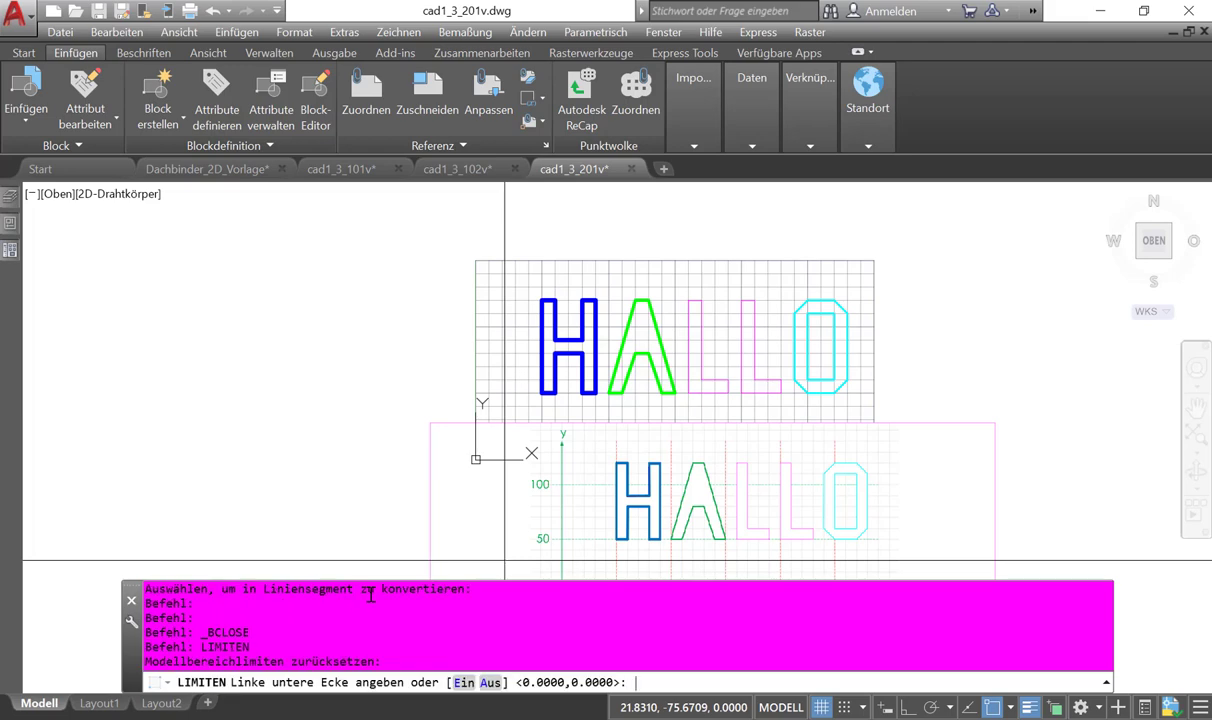
pyautogui.click(489, 684)
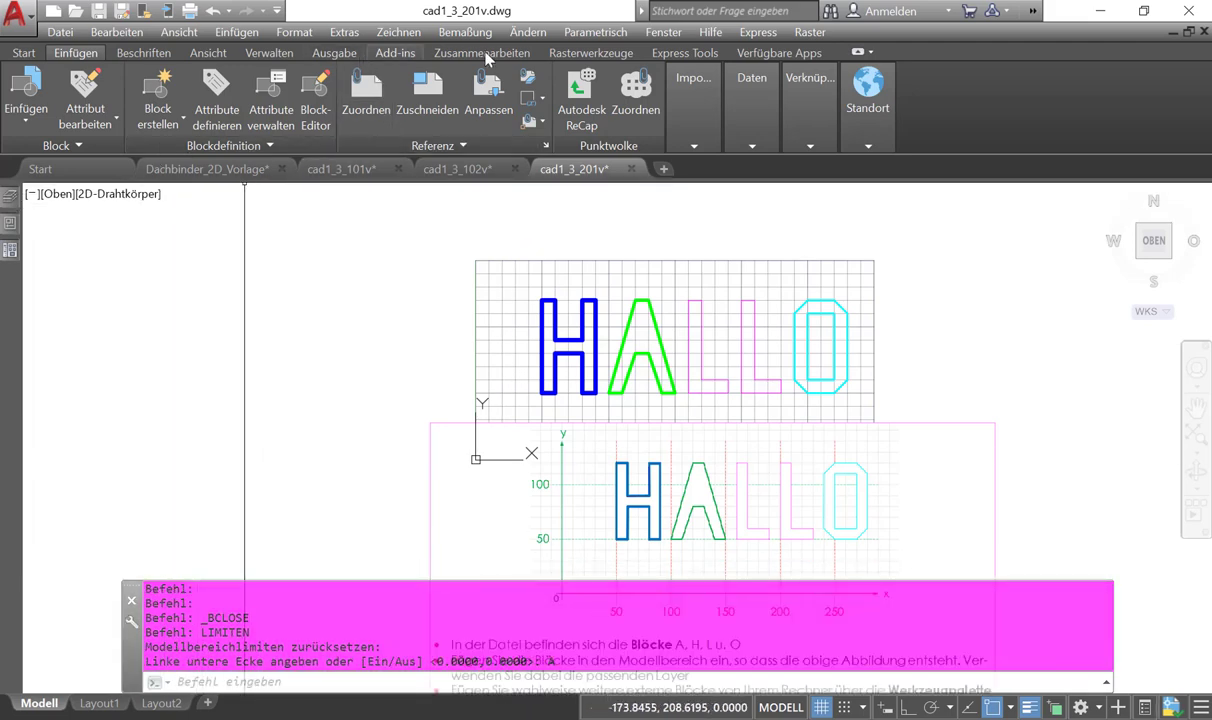
# - Open the tool palettes from the Ansicht tab and move them left of the drawing
pyautogui.click(188, 53)
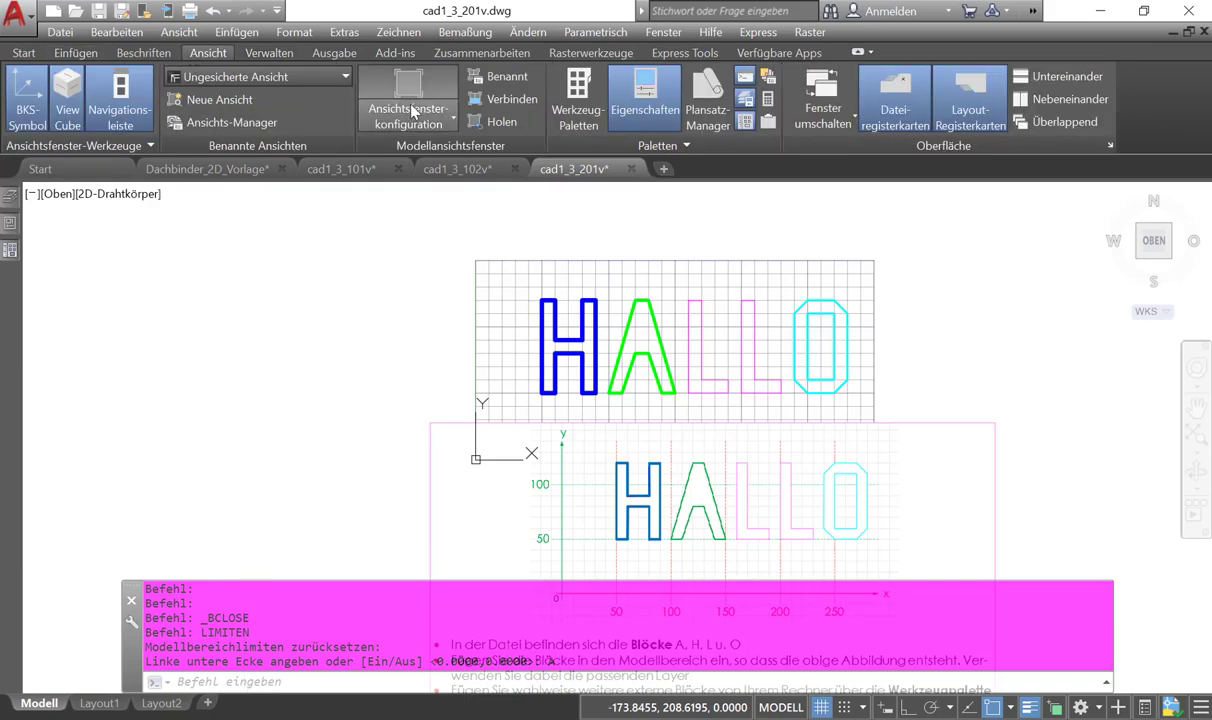
pyautogui.click(578, 100)
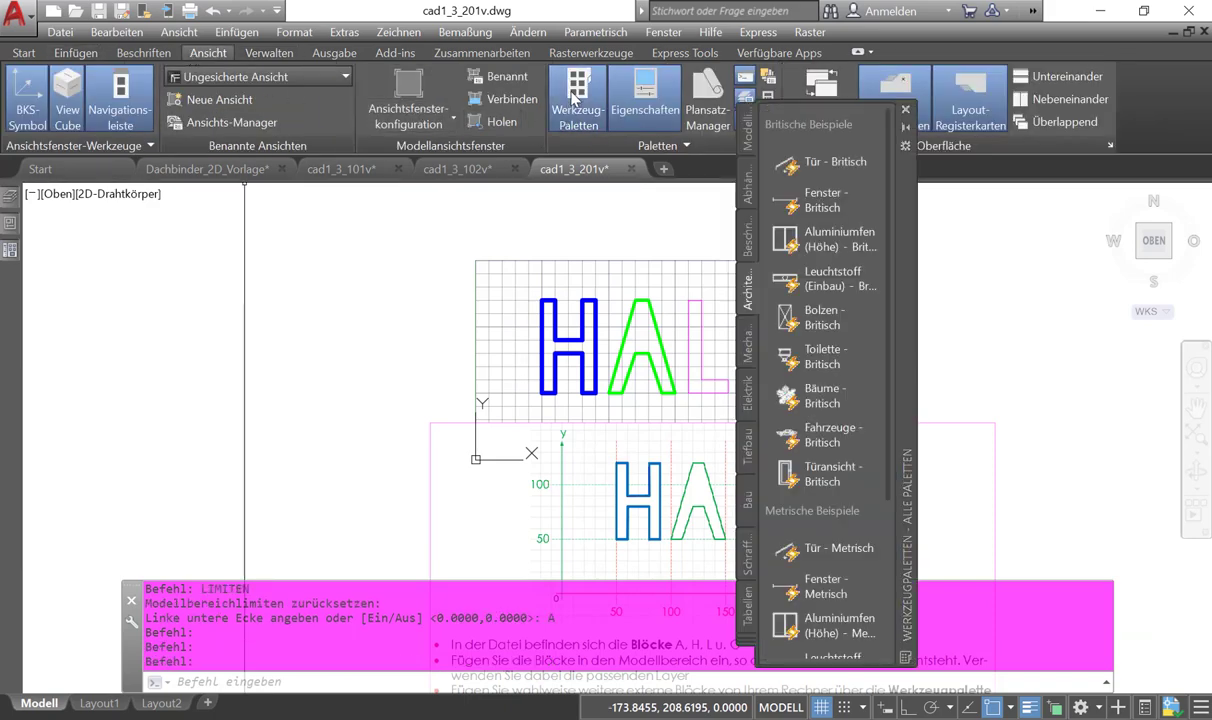
pyautogui.moveTo(906, 215); pyautogui.dragTo(305, 265)
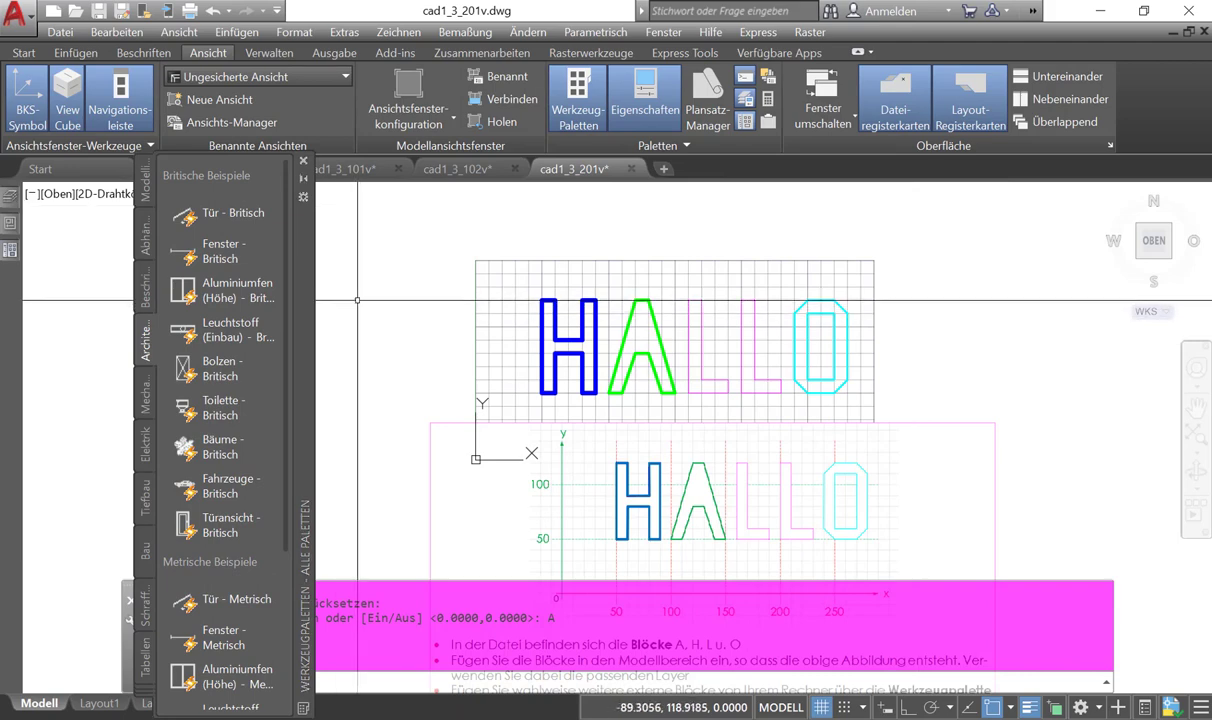
# - Insert the 'Toilette - Britisch' block left of the HALLO sheet and window-select it
pyautogui.click(212, 402)
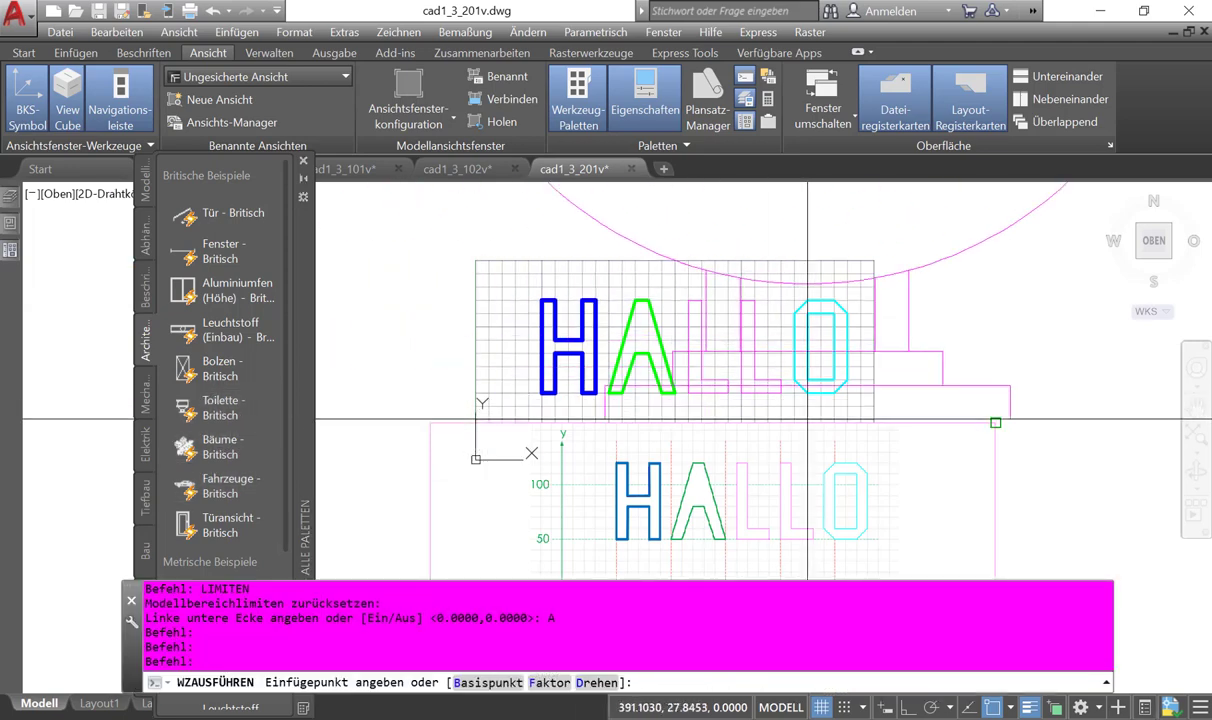
pyautogui.scroll(-4, 850, 280)
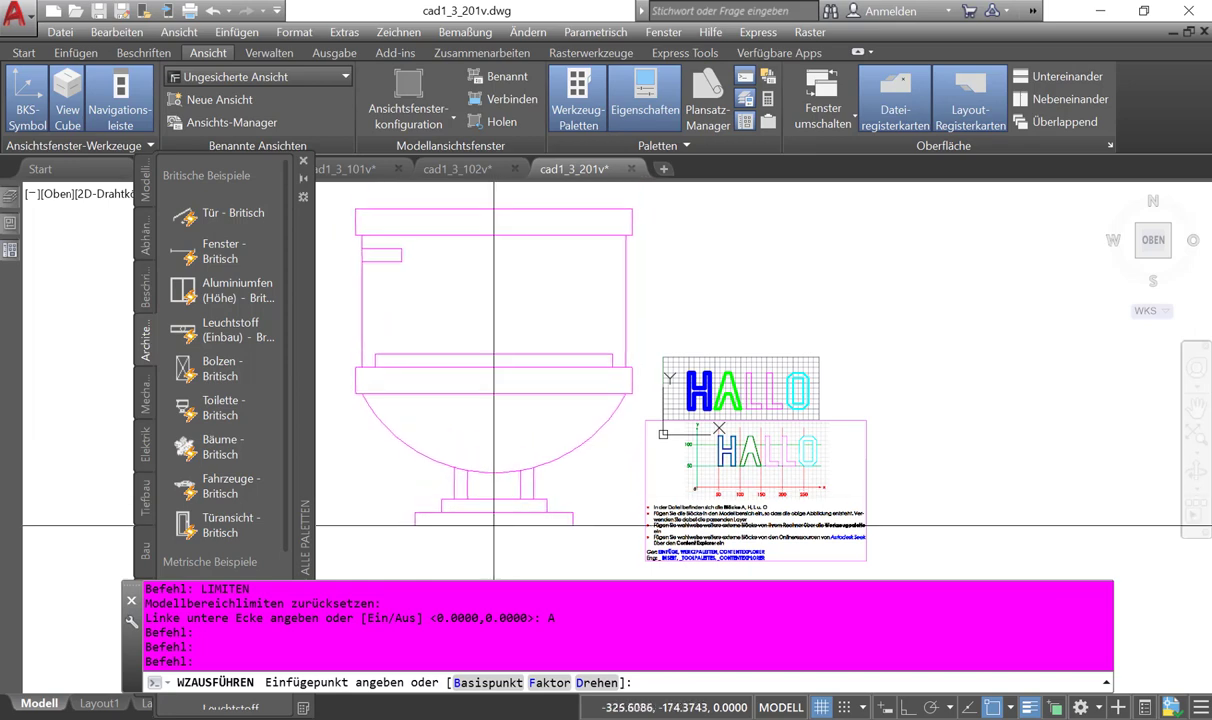
pyautogui.scroll(2, 501, 522)
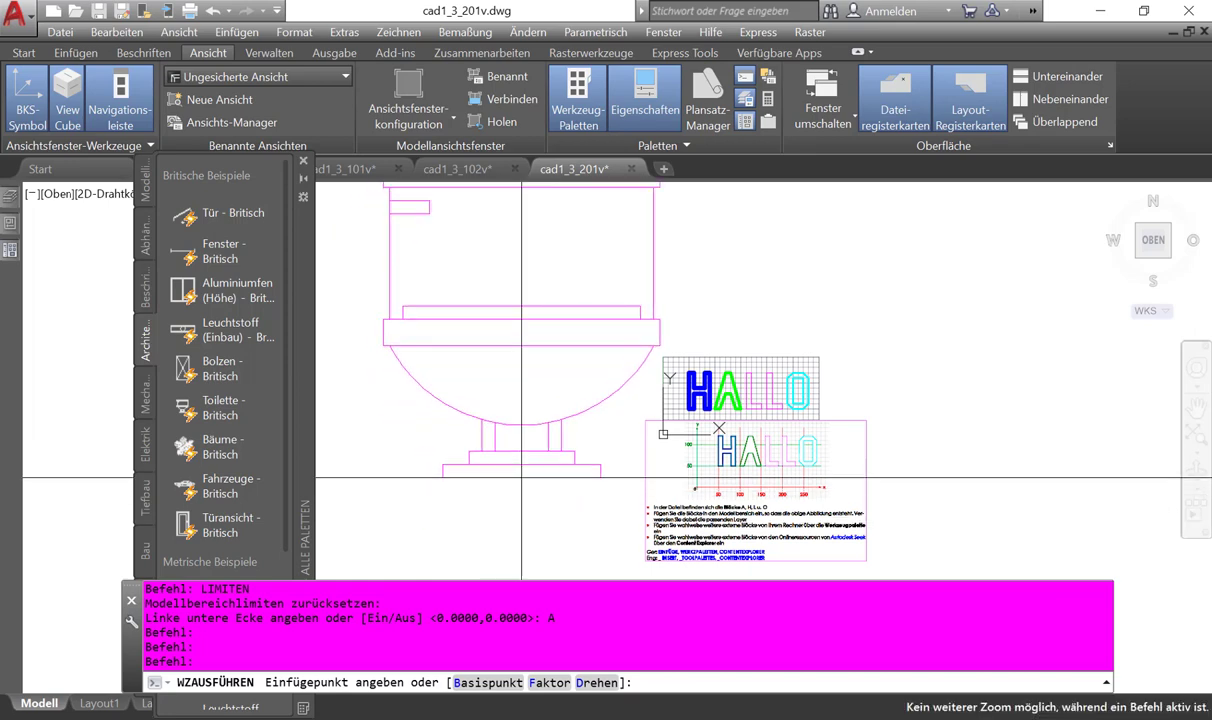
pyautogui.click(520, 480)
pyautogui.scroll(-4, 563, 470)
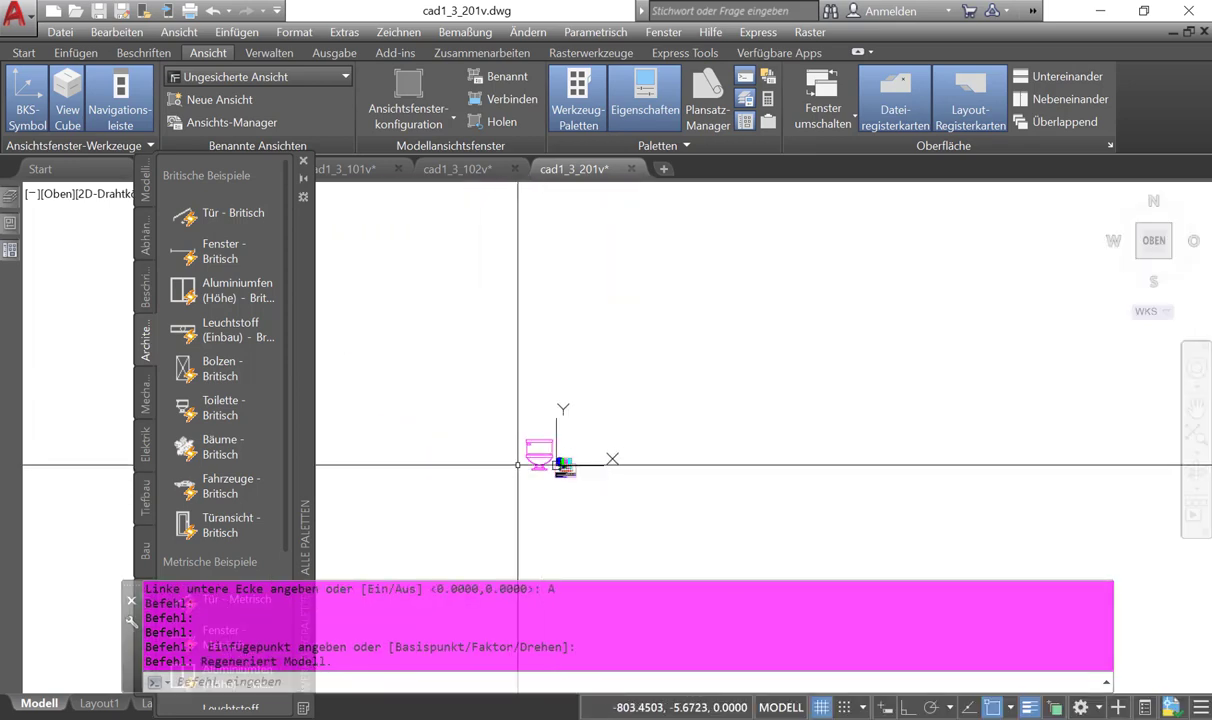
pyautogui.click(563, 470)
pyautogui.click(530, 491)
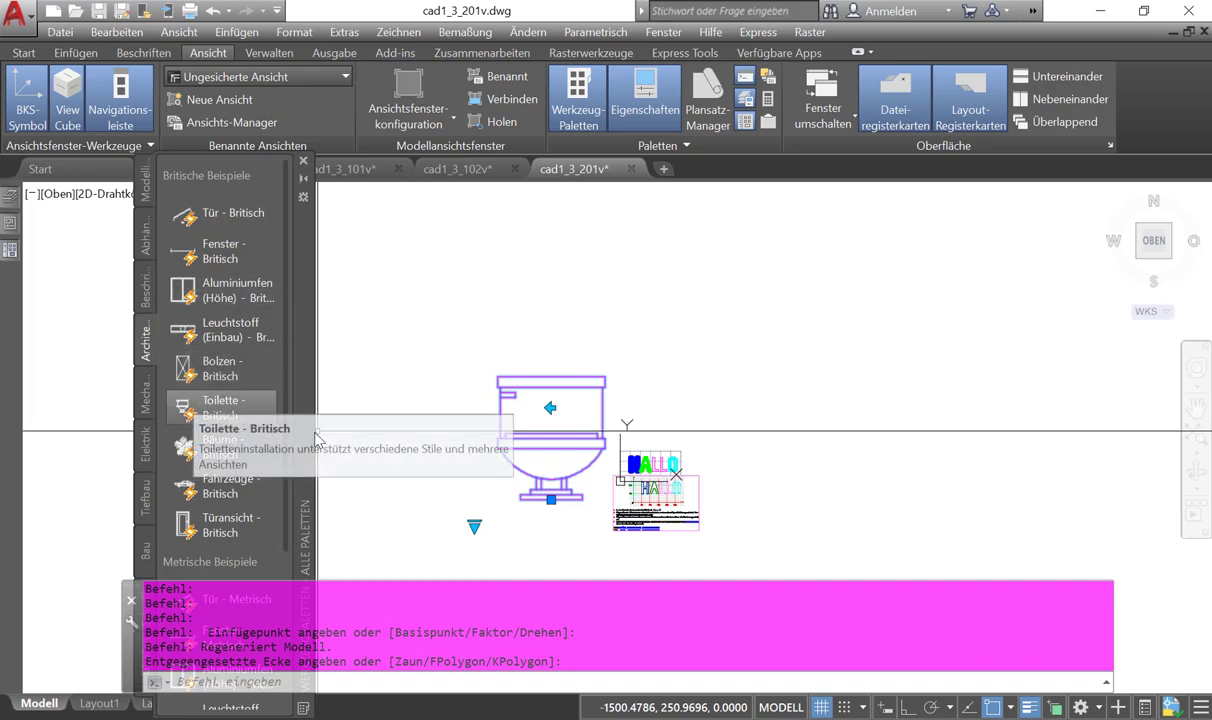
# - Switch the toilet block to its pull-chain front view
pyautogui.click(474, 526)
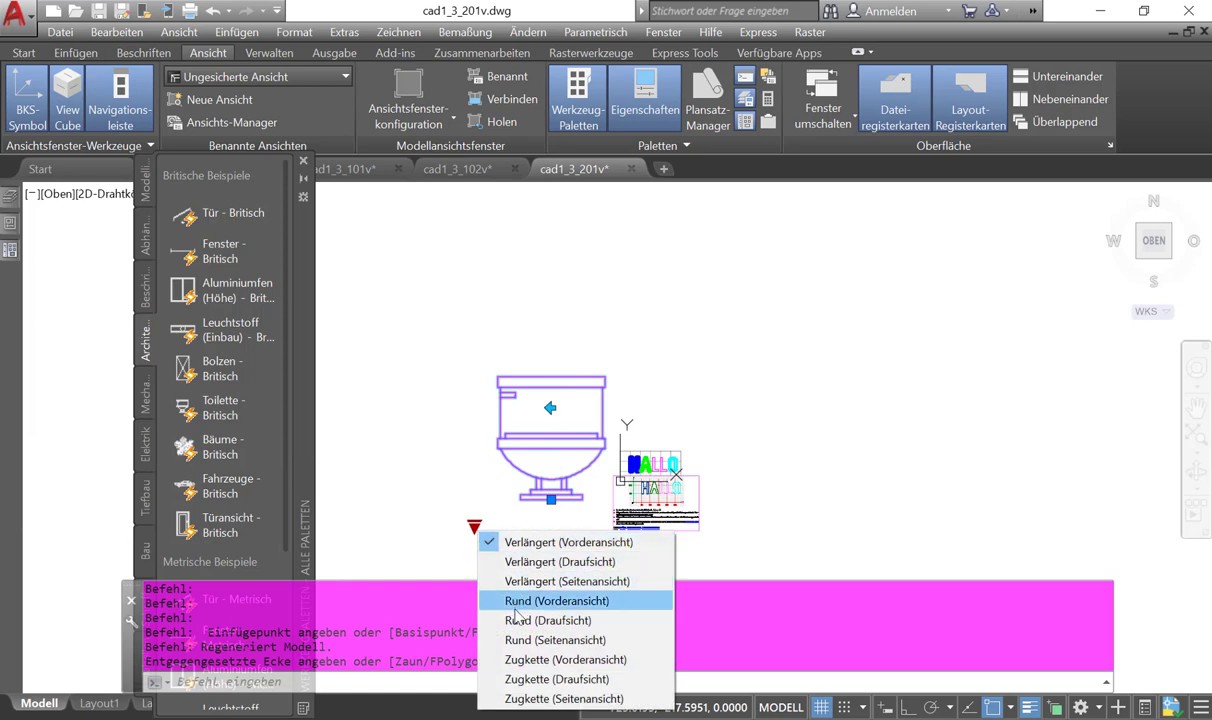
pyautogui.click(521, 666)
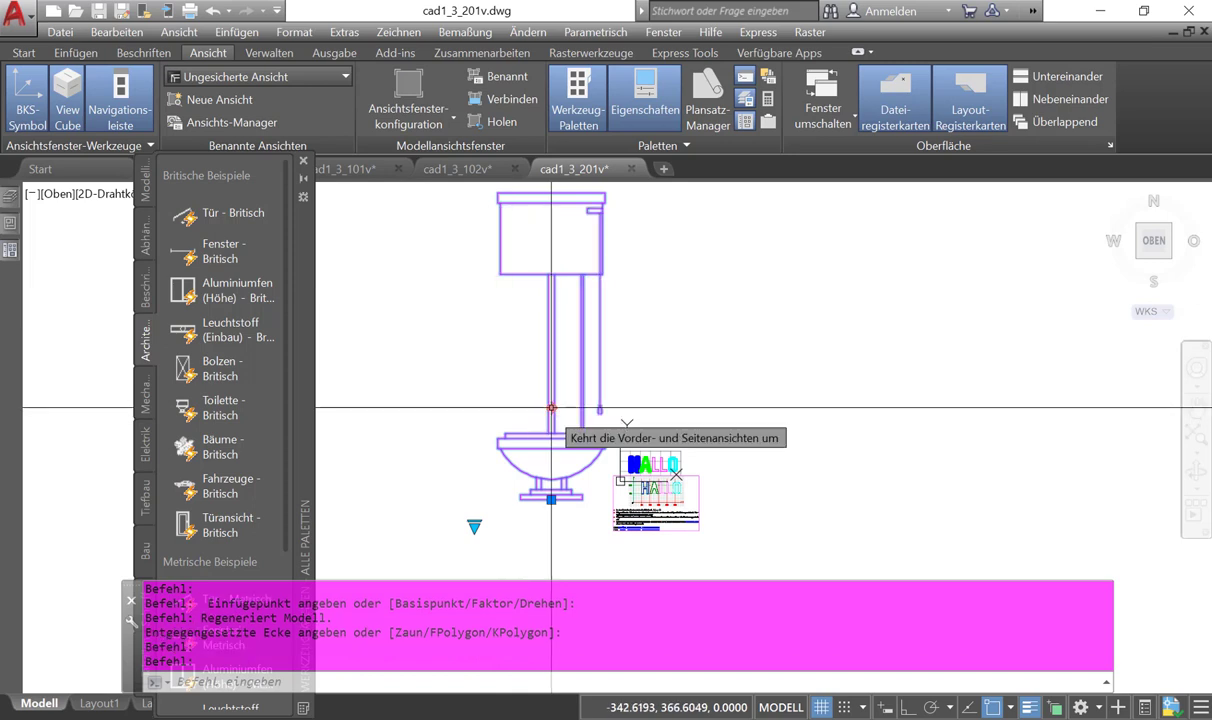
pyautogui.doubleClick(550, 405)
pyautogui.press('Escape')
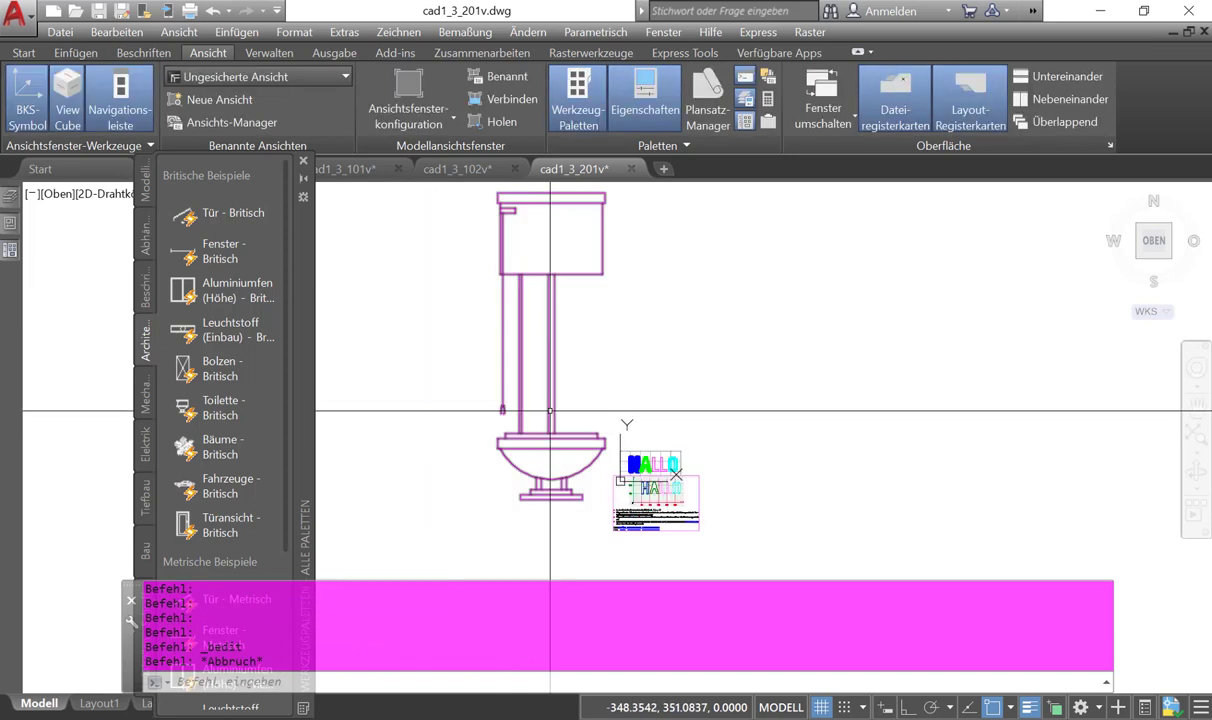
# - Flip the toilet horizontally so the pull chain is on the right, then deselect it
pyautogui.click(550, 407)
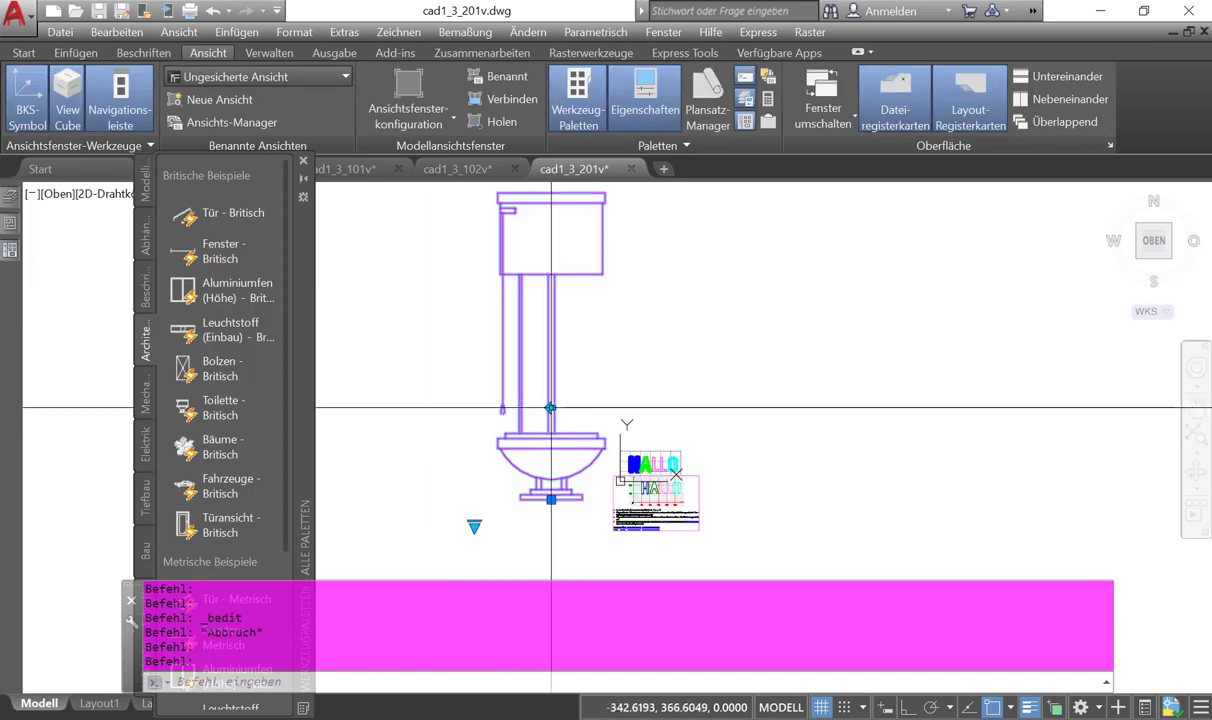
pyautogui.press('Escape')
pyautogui.press('Escape')
pyautogui.press('Escape')
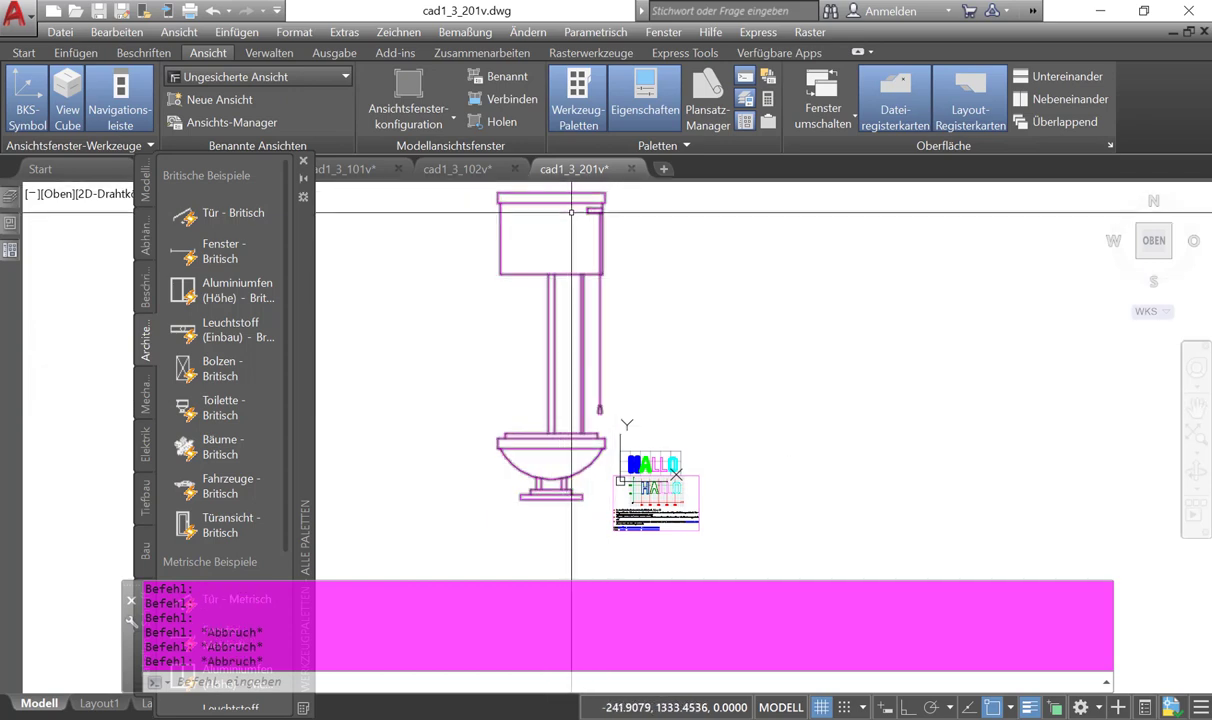
pyautogui.scroll(-6, 570, 354)
pyautogui.scroll(5, 571, 350)
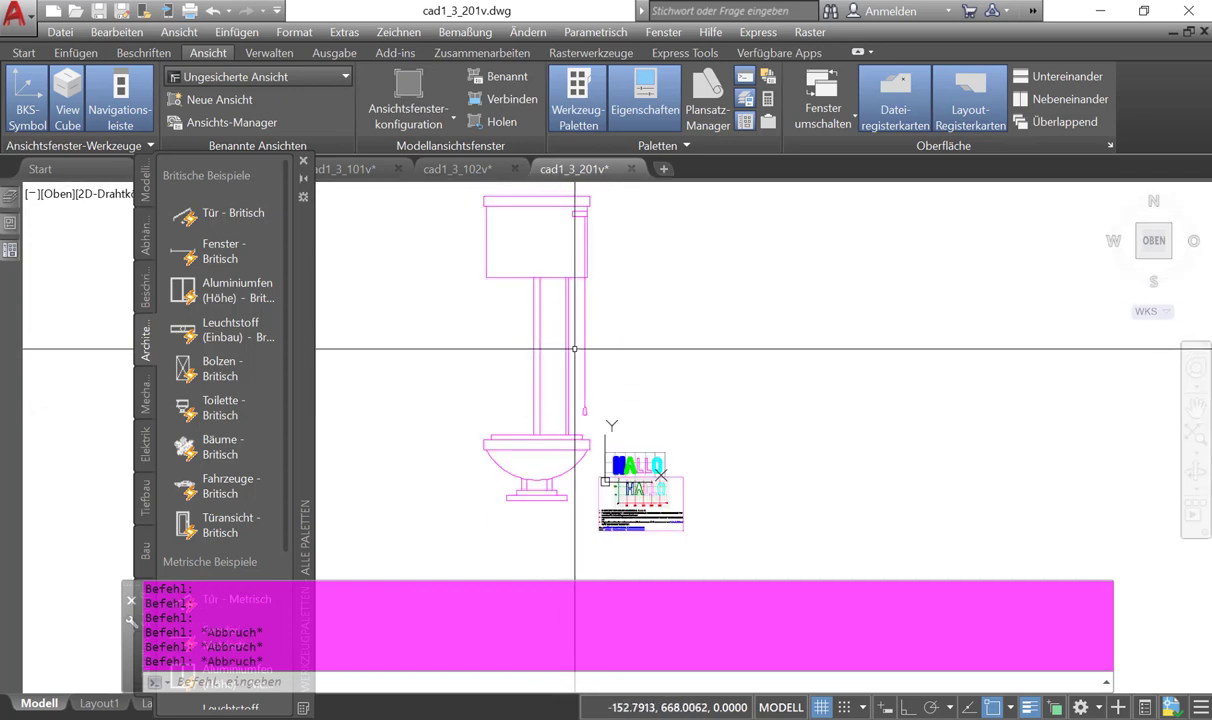
pyautogui.scroll(-1, 565, 345)
pyautogui.scroll(2, 560, 339)
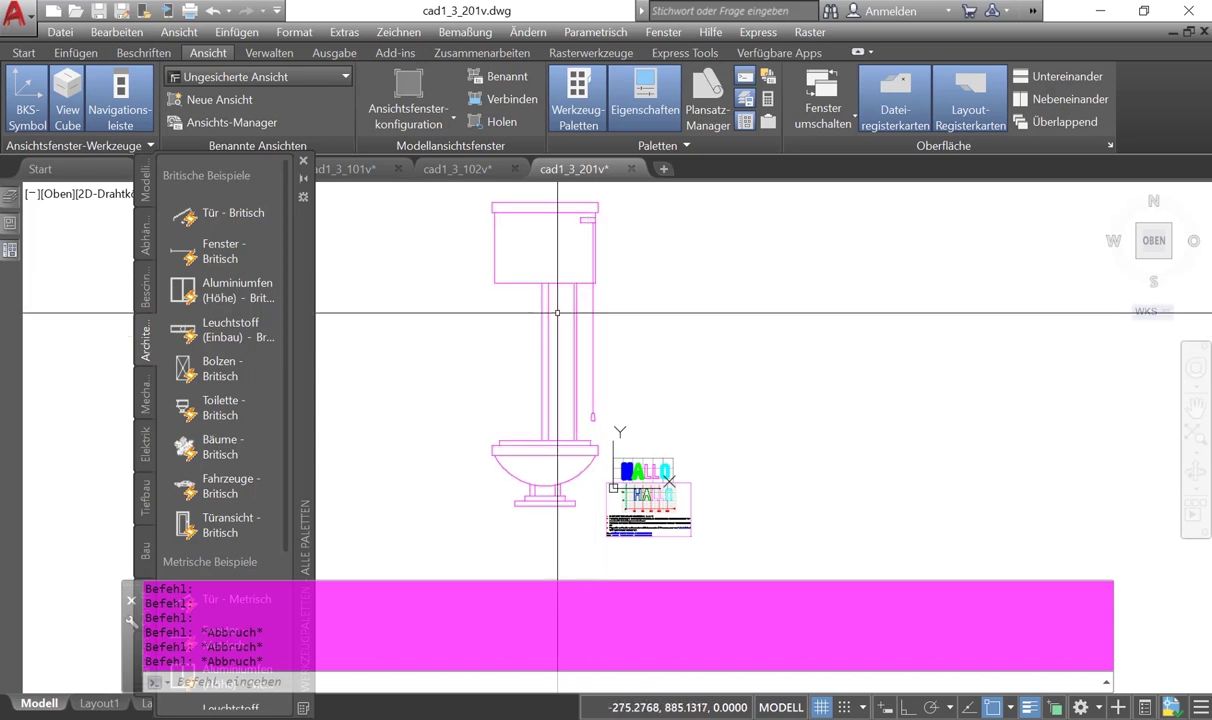
pyautogui.scroll(-3, 495, 292)
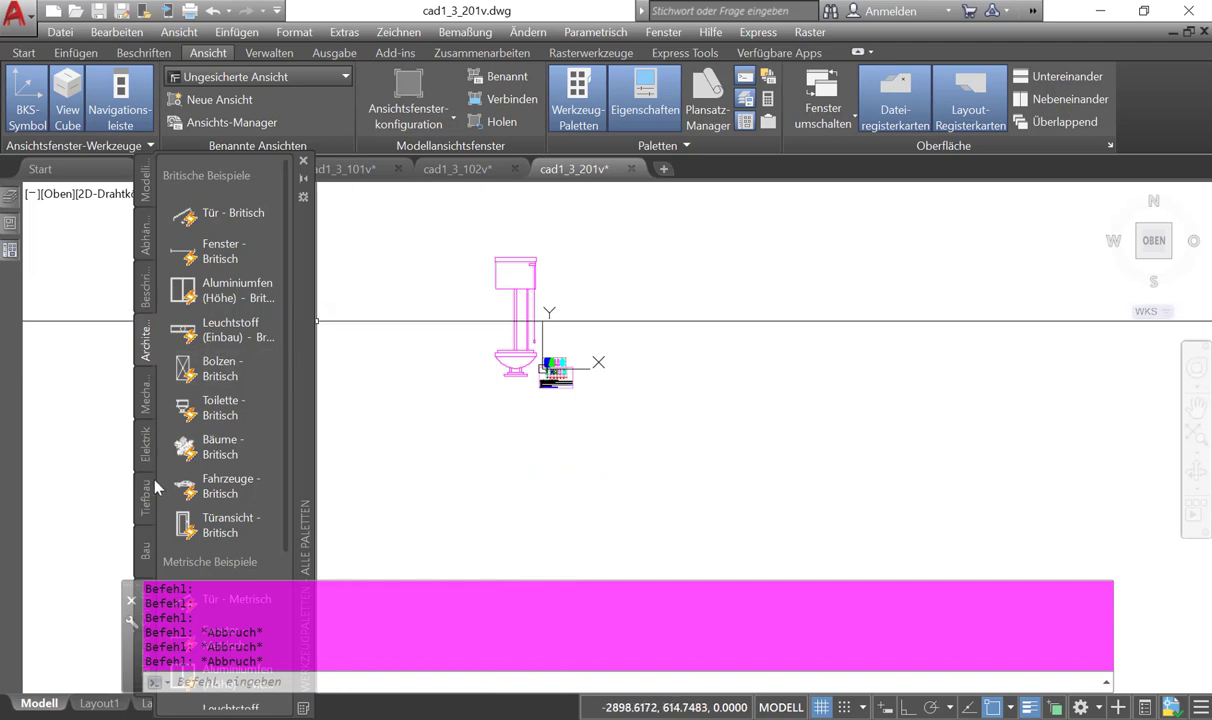
# - Place the Fahrzeuge block right of the toilet and set it to Sportwagen (Vorderansicht)
pyautogui.click(215, 486)
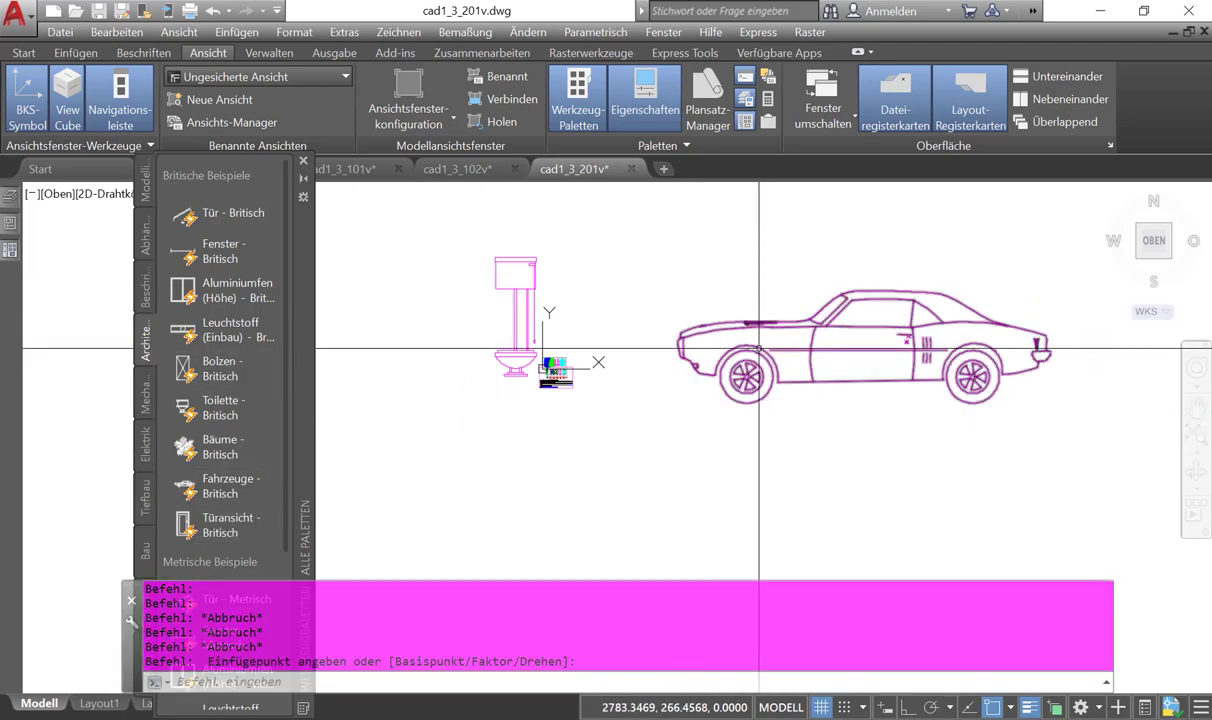
pyautogui.click(759, 349)
pyautogui.click(657, 423)
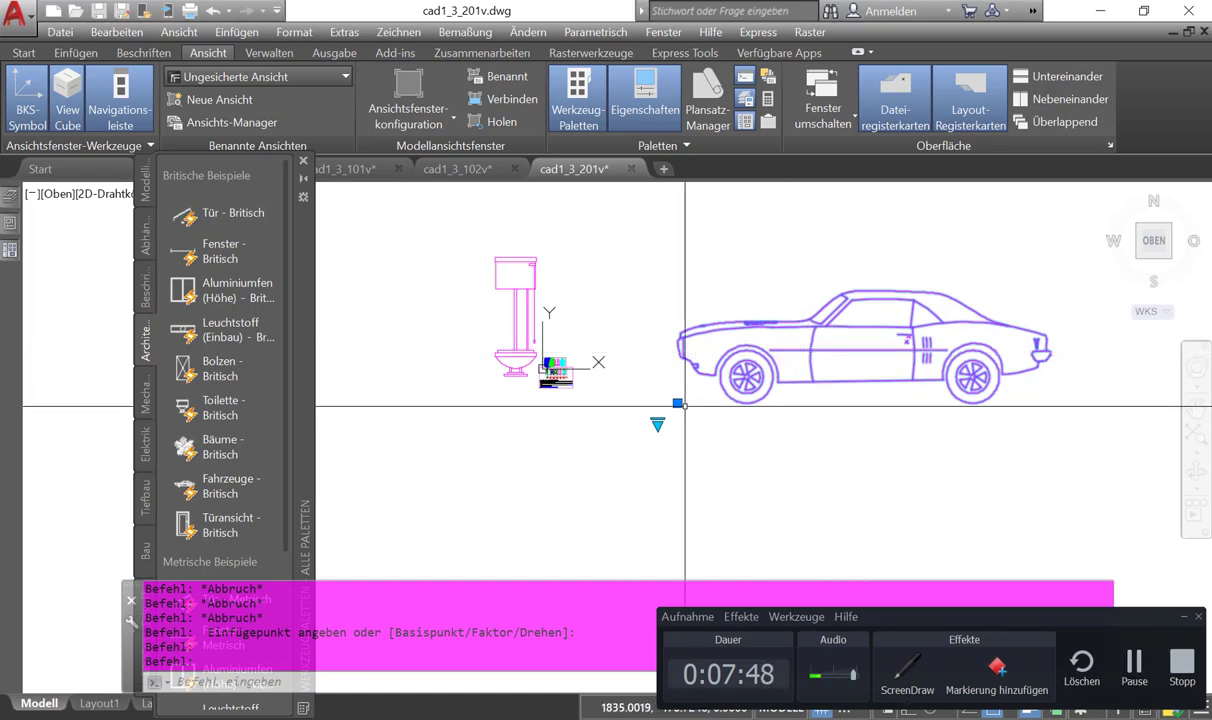
pyautogui.click(657, 423)
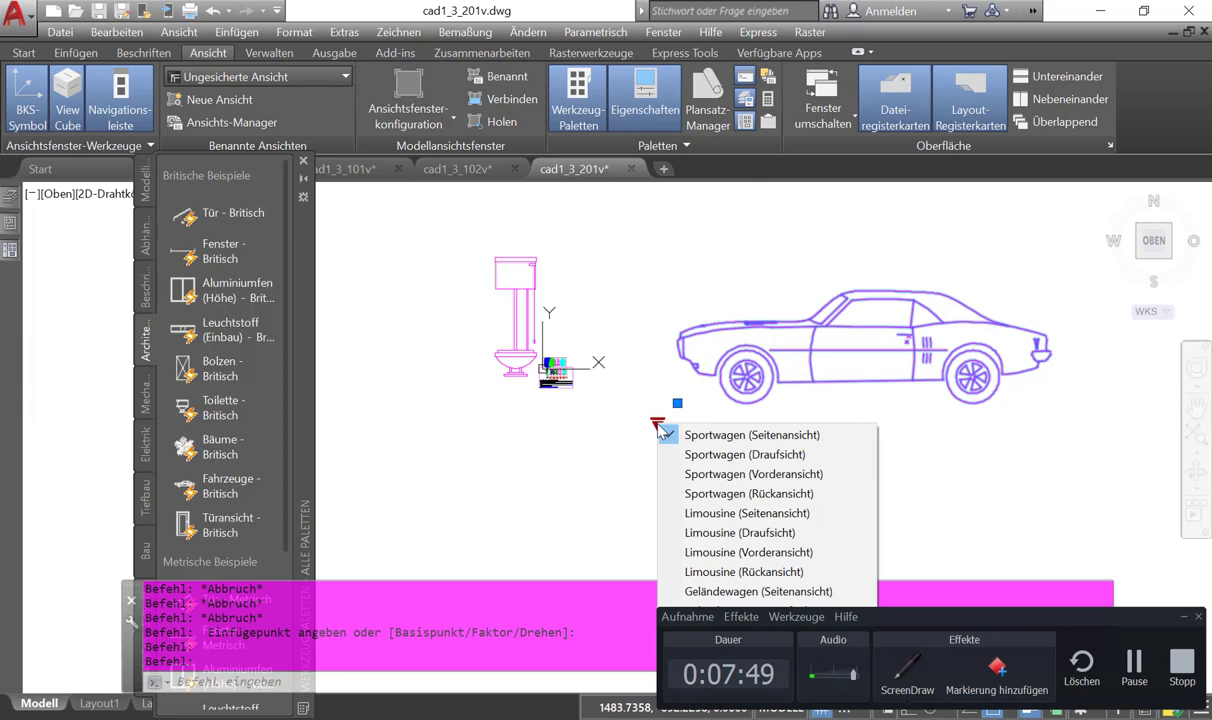
pyautogui.click(714, 478)
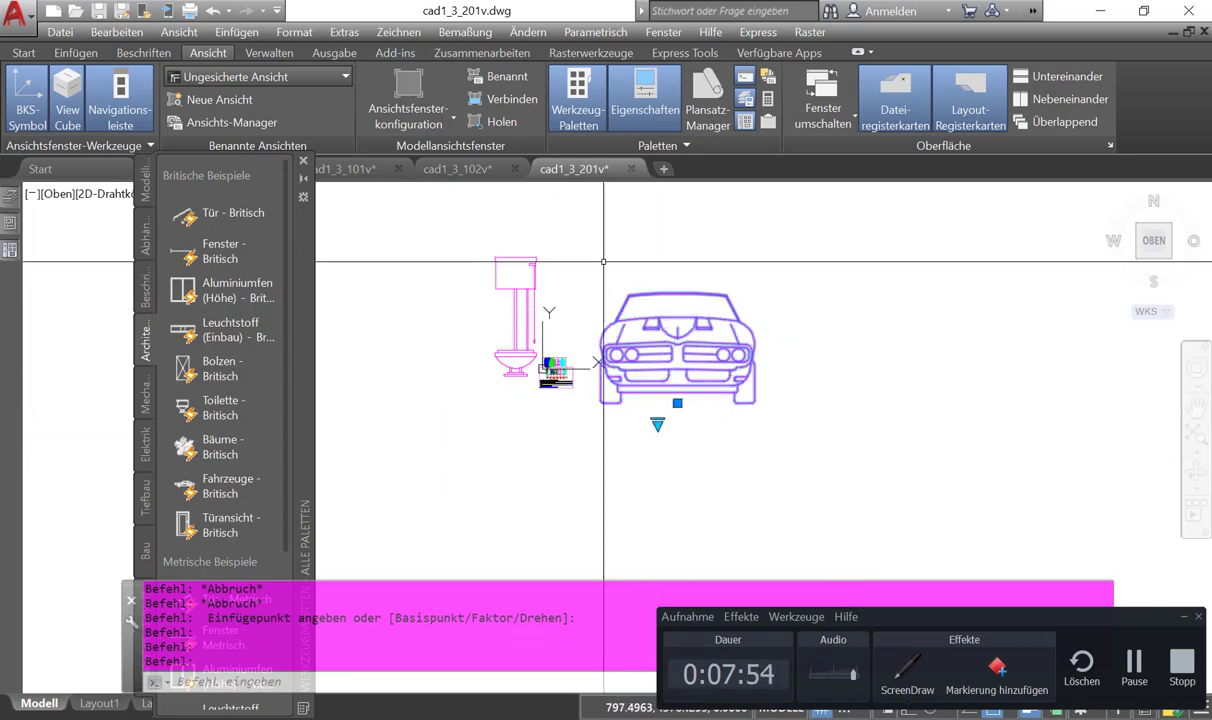
pyautogui.scroll(3, 603, 262)
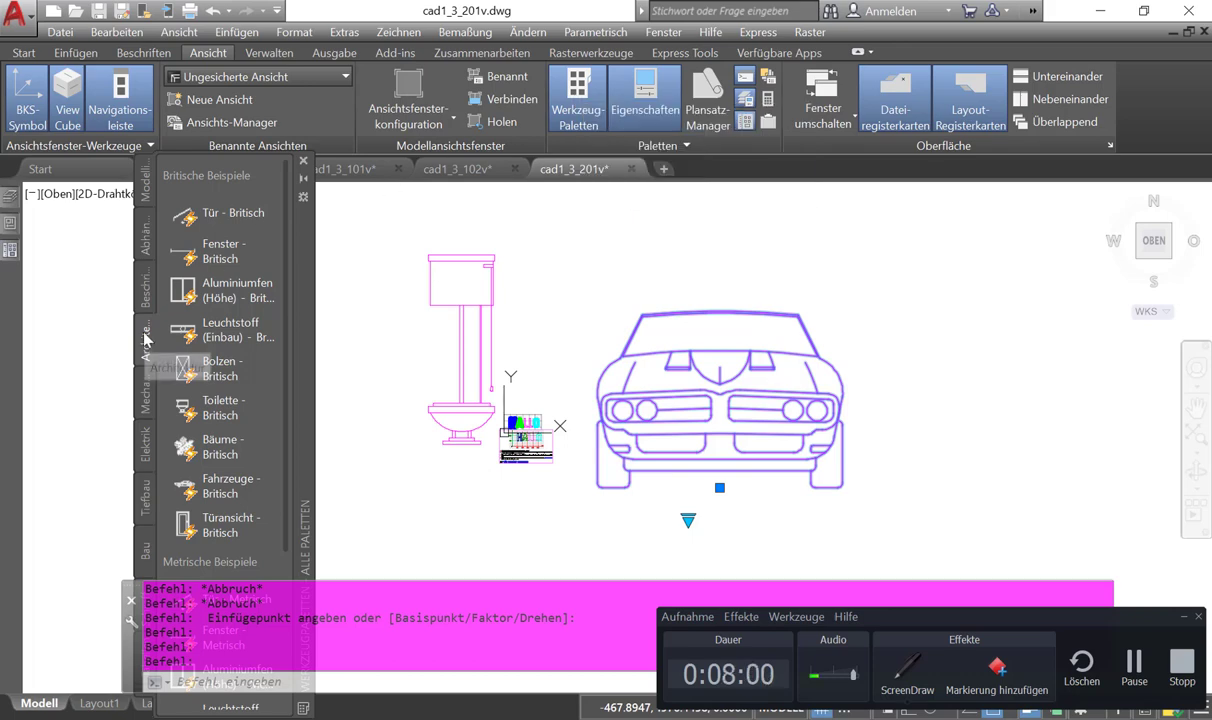
# - Browse the palette tabs, then pick 'Bäume - Metrisch' from the Architektur metric samples
pyautogui.click(146, 290)
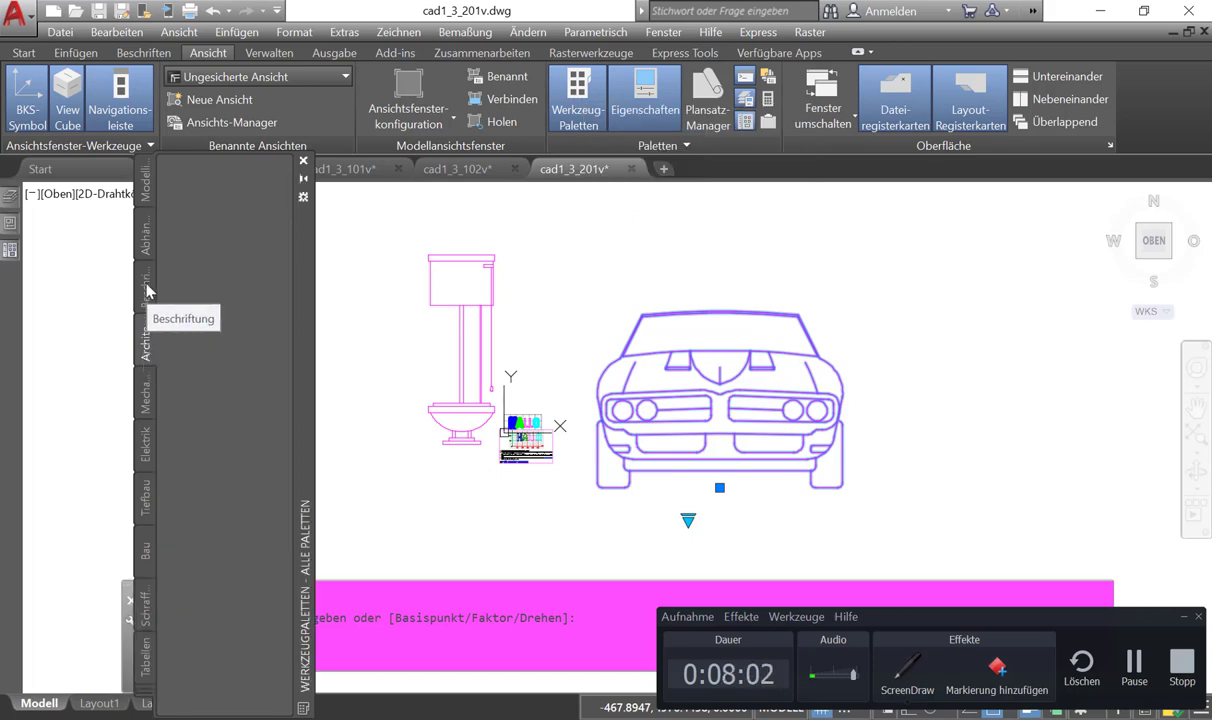
pyautogui.click(146, 247)
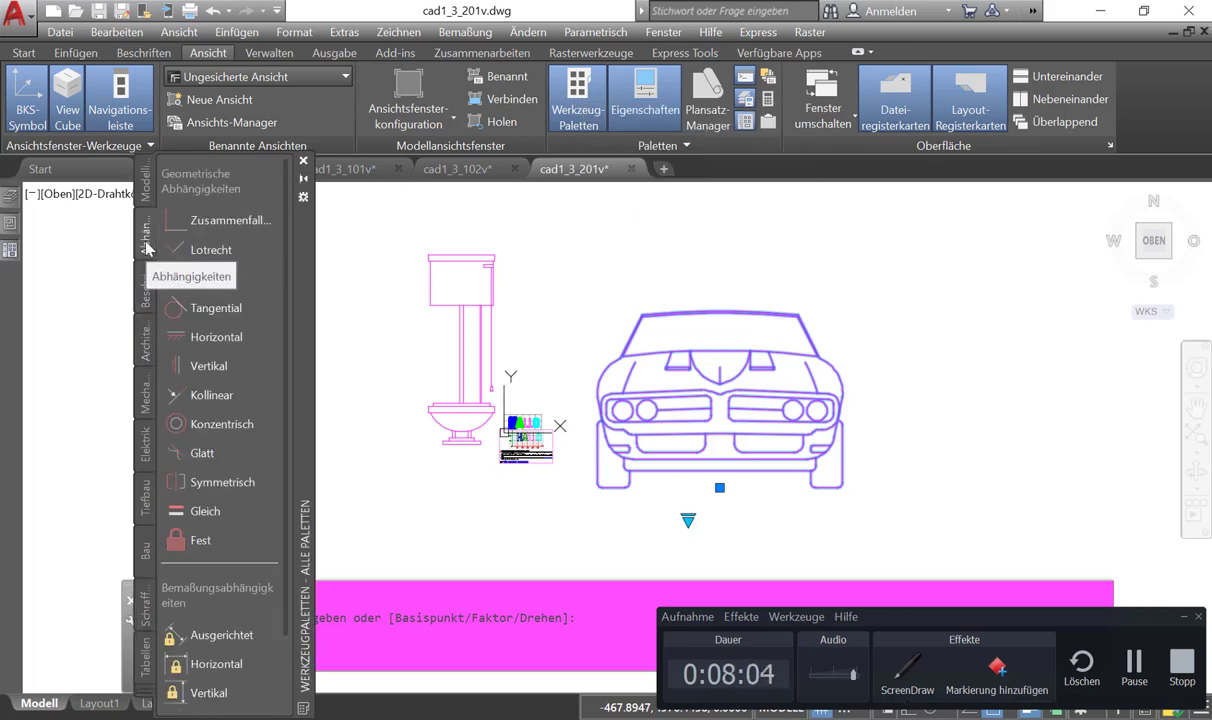
pyautogui.click(141, 188)
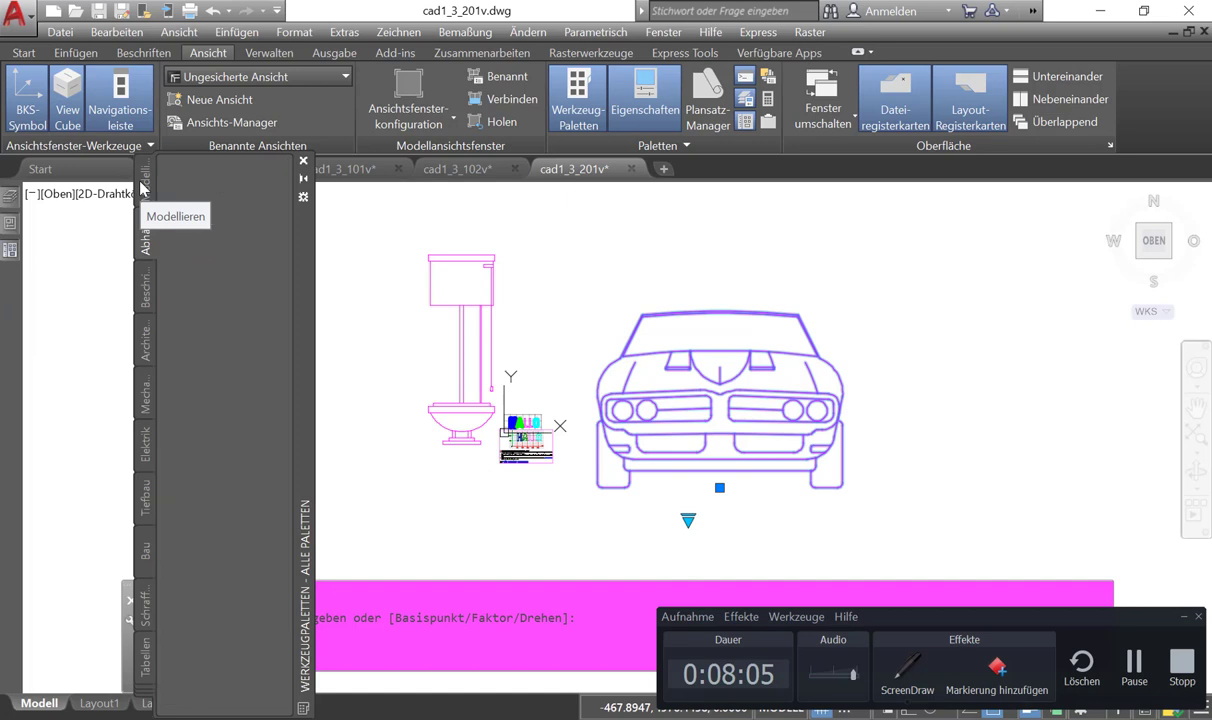
pyautogui.click(142, 334)
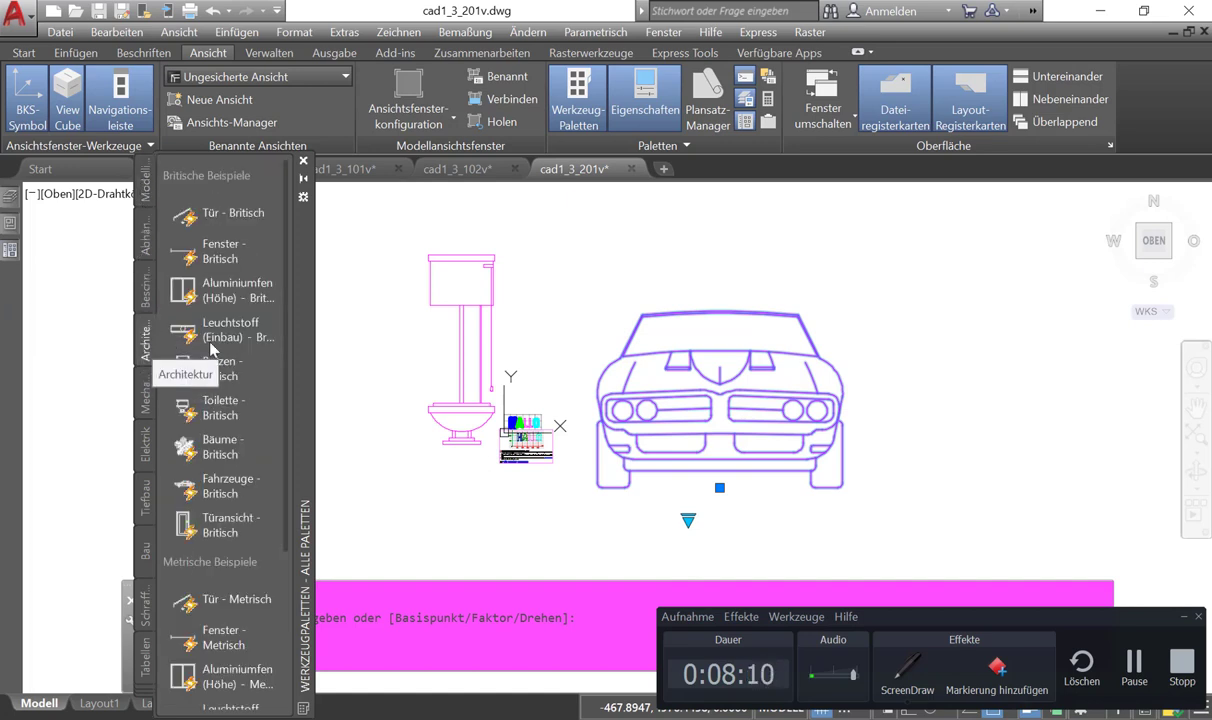
pyautogui.scroll(-1, 285, 340)
pyautogui.moveTo(292, 351)
pyautogui.mouseDown()
pyautogui.moveTo(270, 423)
pyautogui.moveTo(282, 530)
pyautogui.mouseUp()
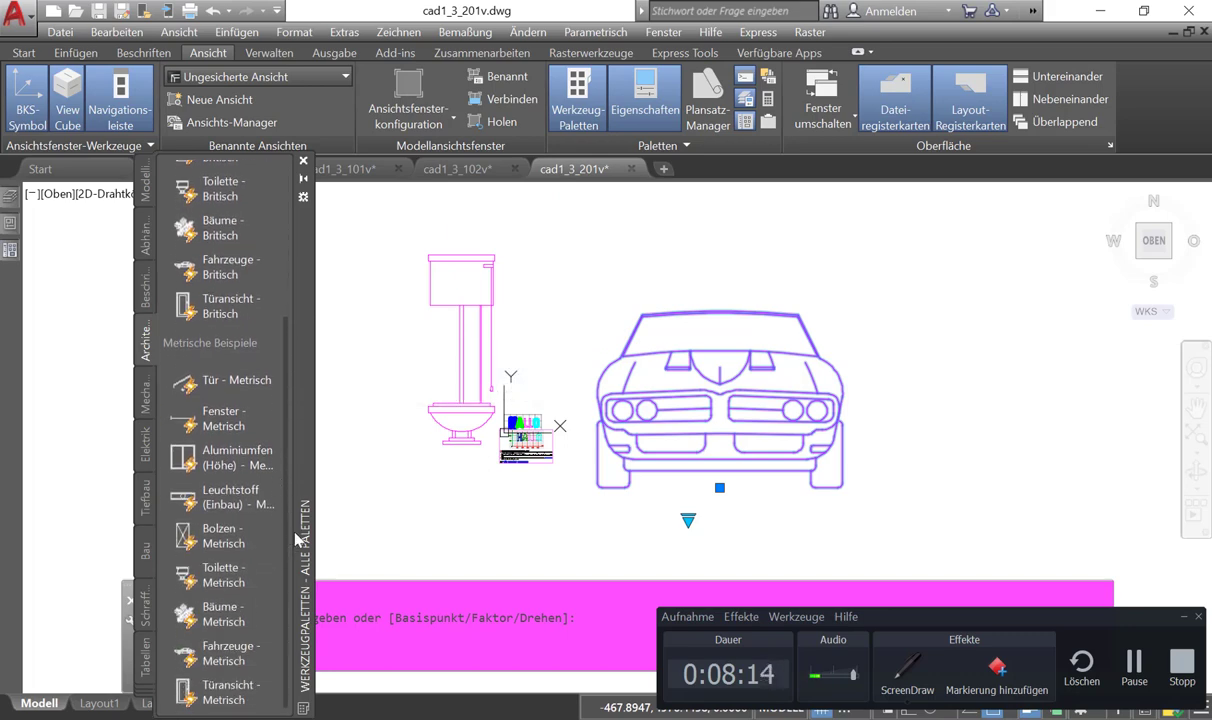
pyautogui.click(220, 613)
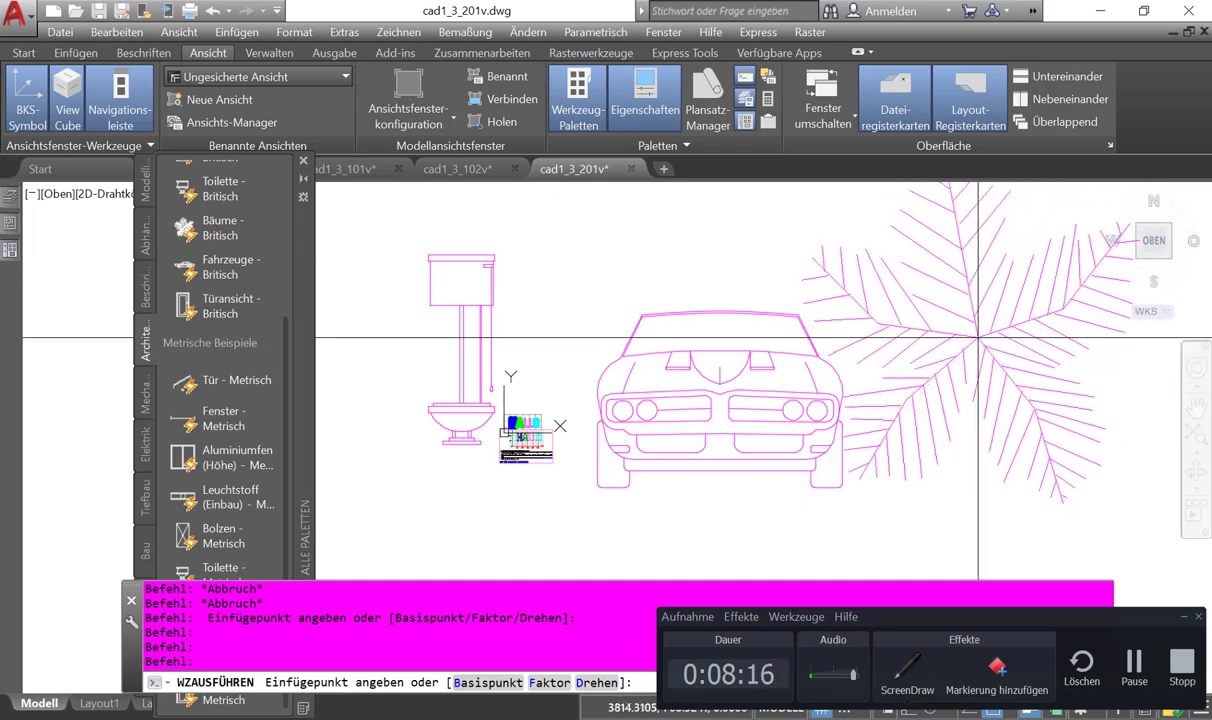
# - Place the metric tree block left of the toilet, leaving its definition unedited
pyautogui.scroll(-5, 939, 336)
pyautogui.scroll(4, 987, 315)
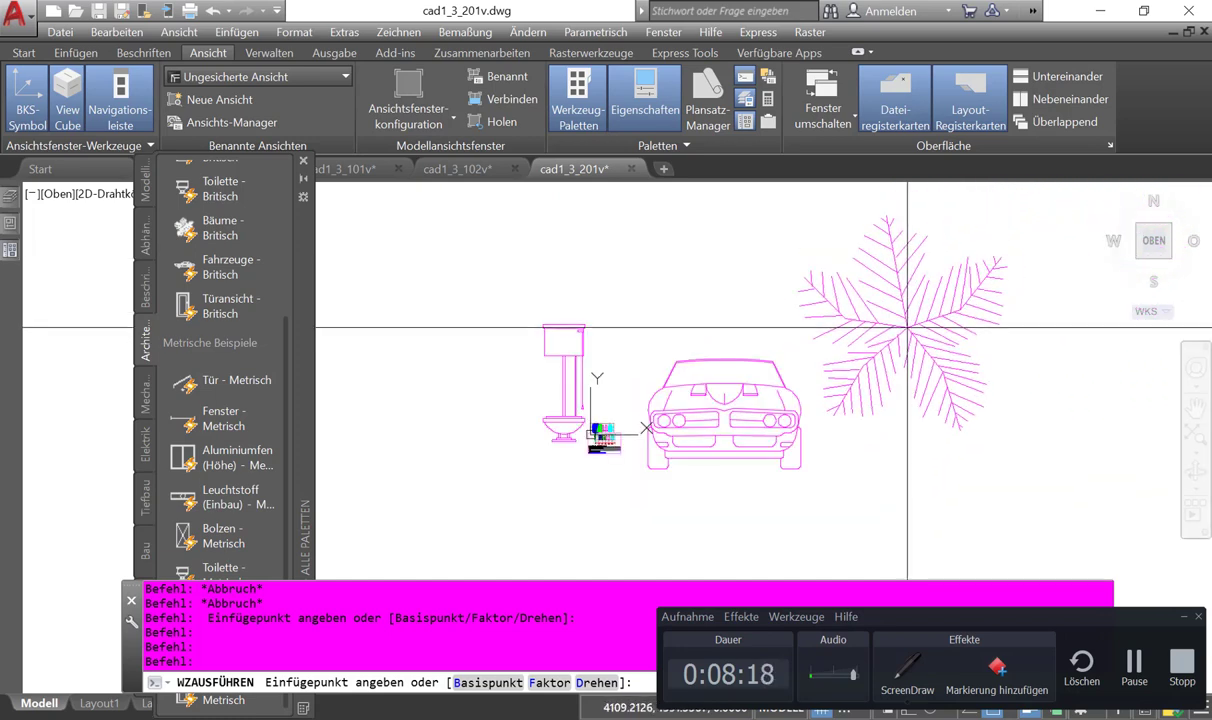
pyautogui.scroll(-1, 419, 383)
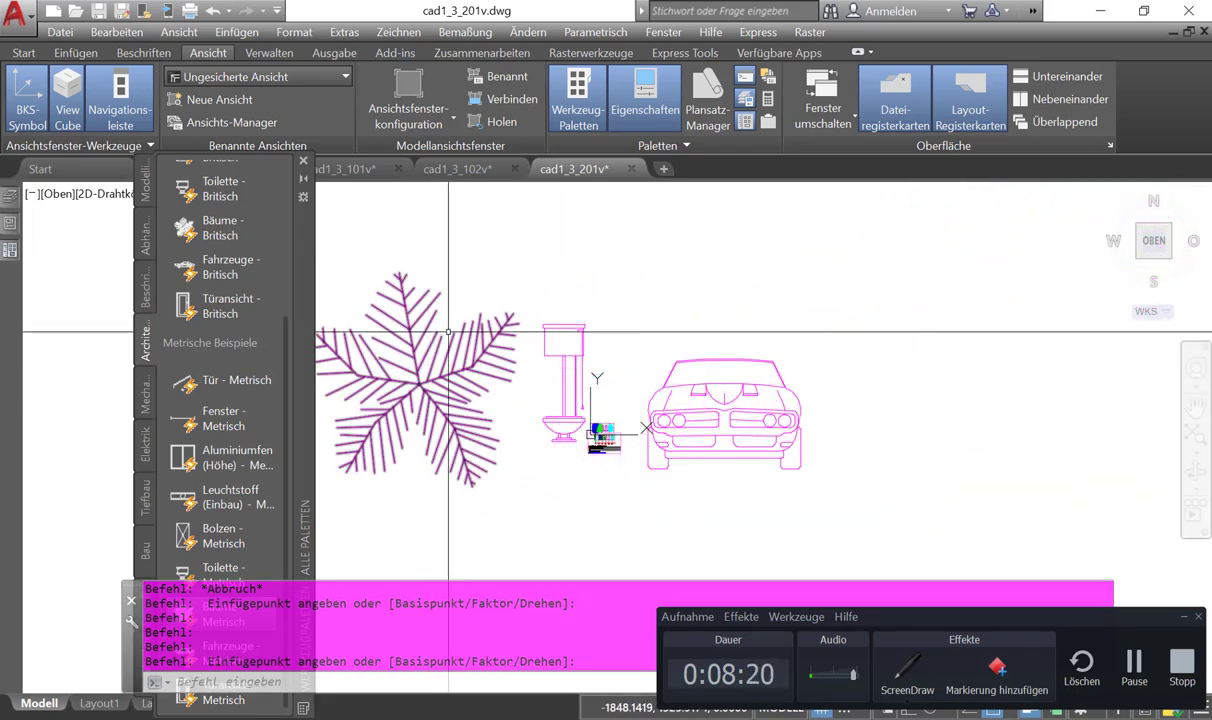
pyautogui.scroll(-1, 425, 375)
pyautogui.click(432, 361)
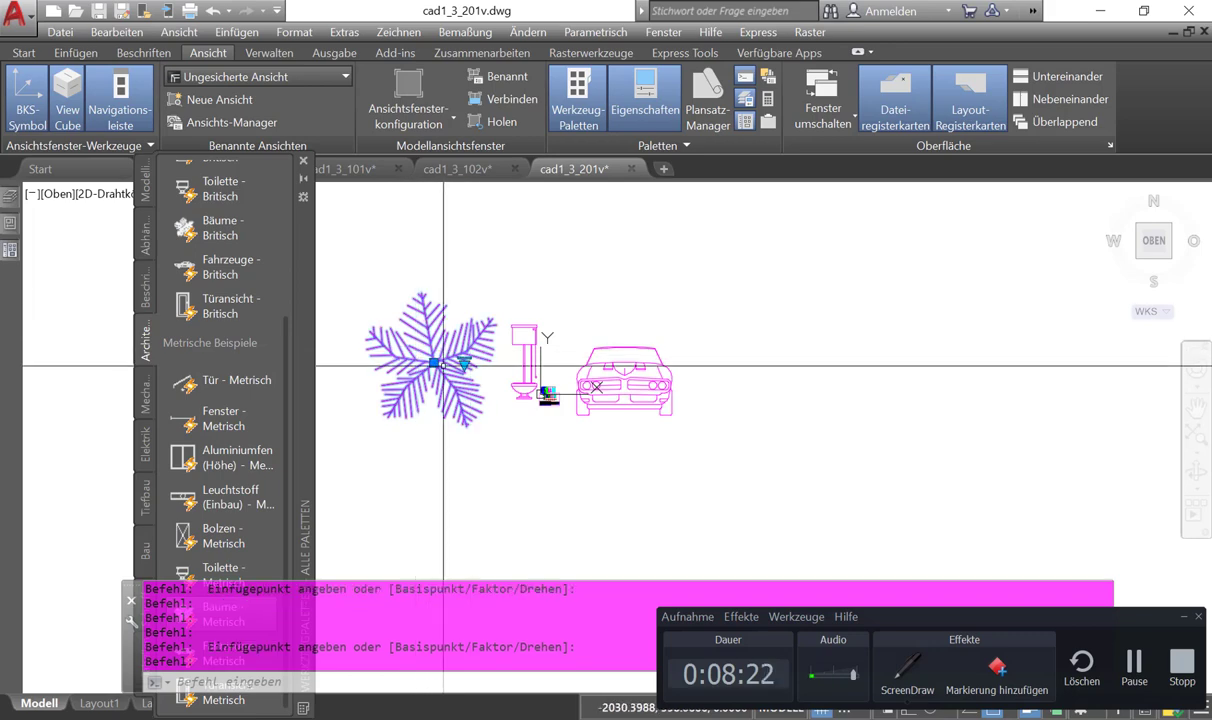
pyautogui.doubleClick(460, 345)
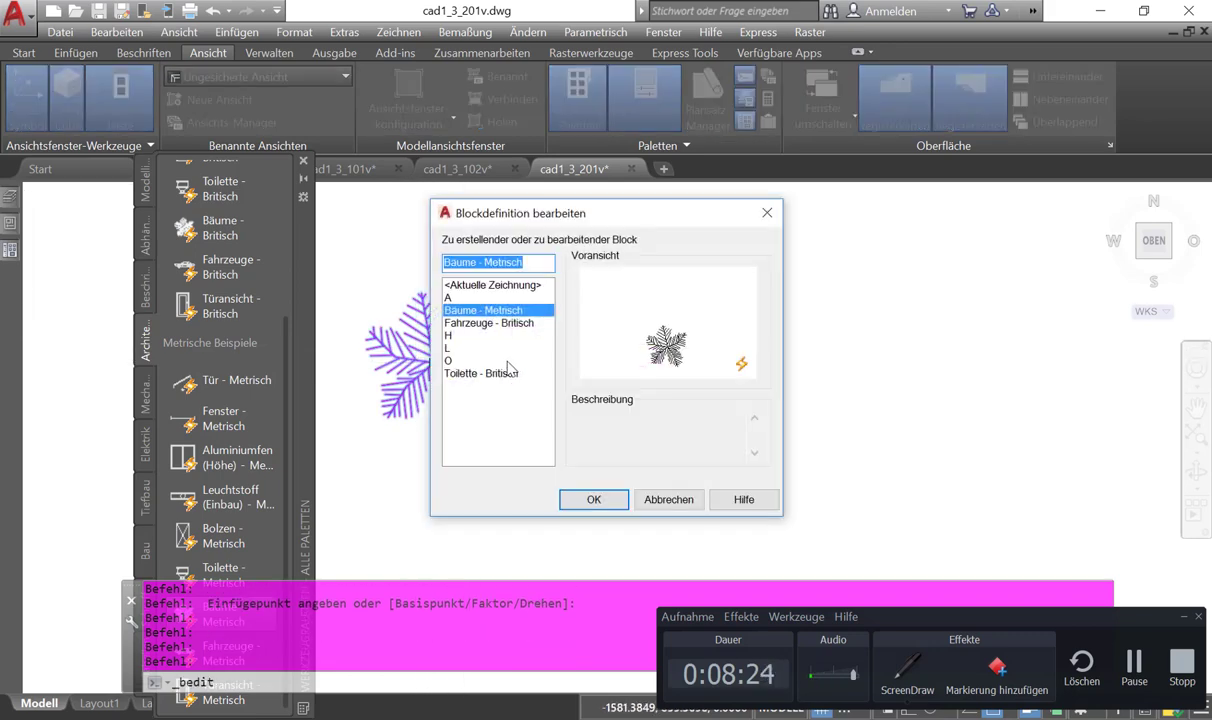
pyautogui.press('Escape')
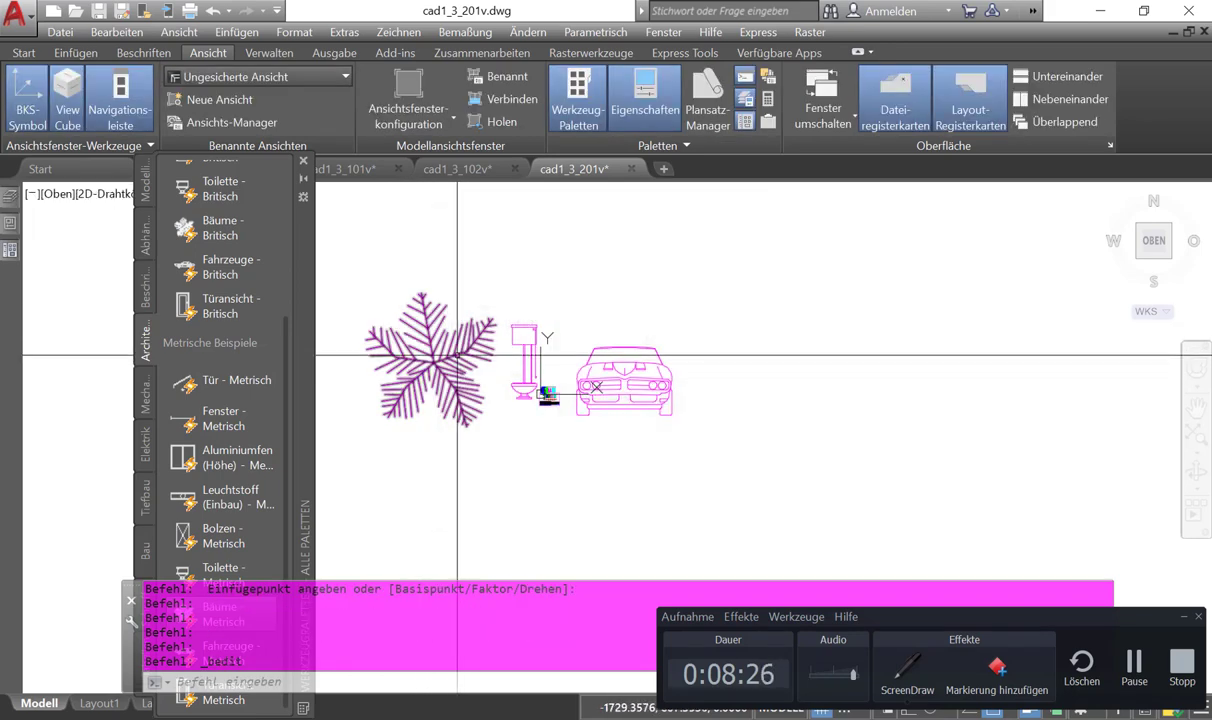
# - Switch the tree to the Palme (Höhe) view and deselect it
pyautogui.click(460, 361)
pyautogui.click(465, 361)
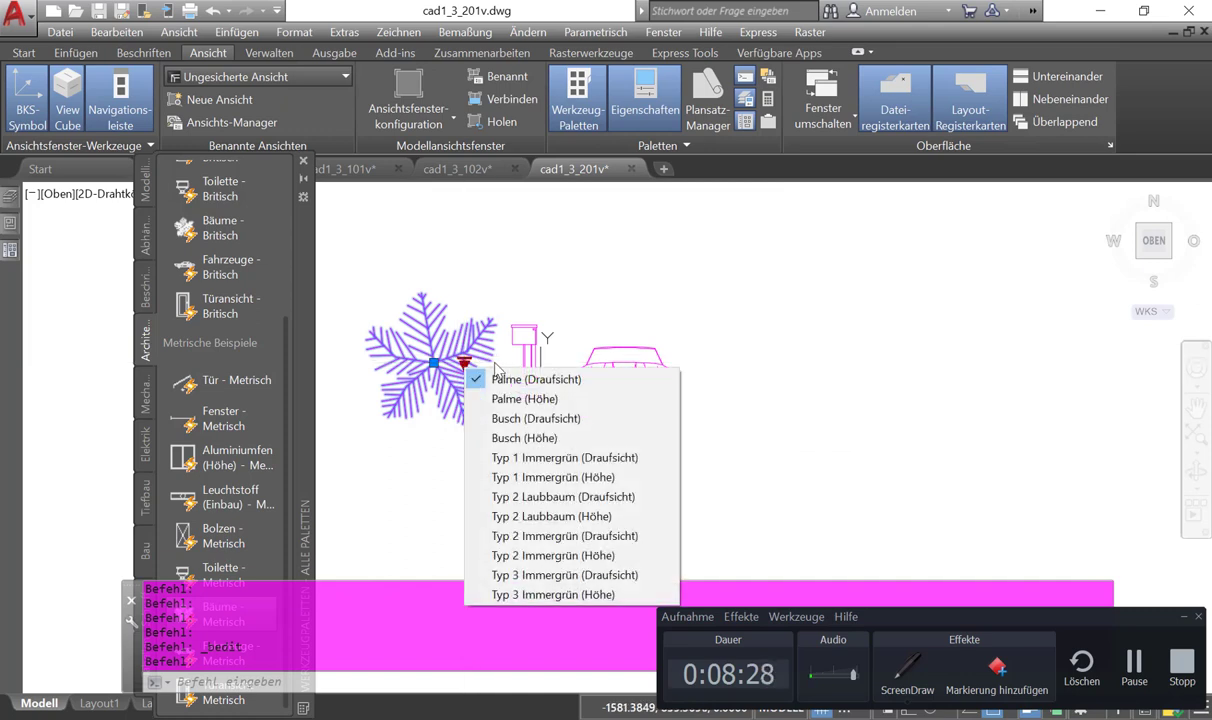
pyautogui.click(525, 398)
pyautogui.scroll(-4, 657, 284)
pyautogui.scroll(3, 658, 281)
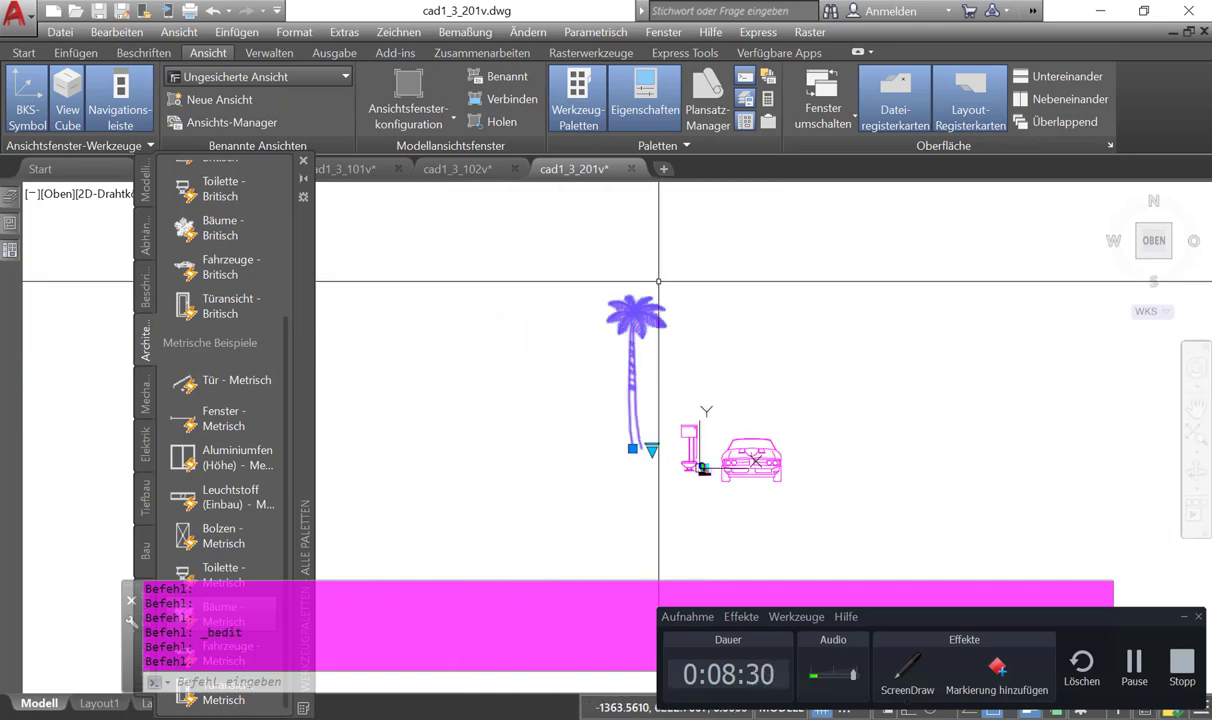
pyautogui.press('Escape')
pyautogui.press('Escape')
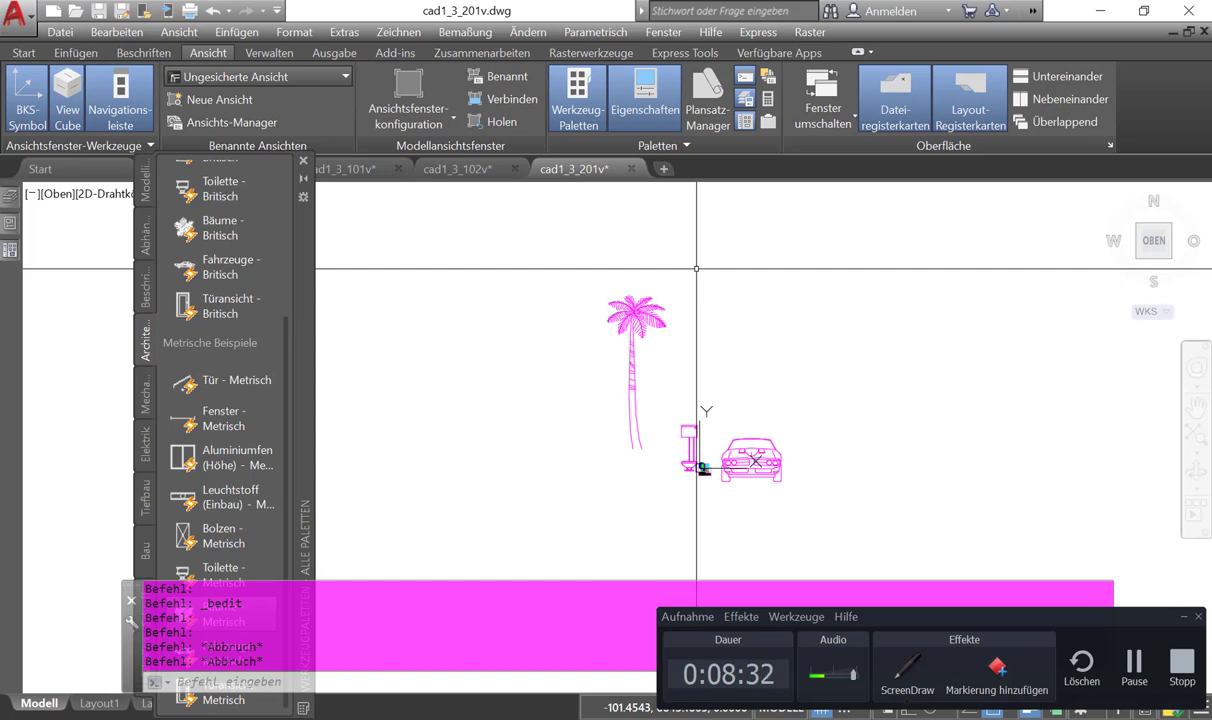